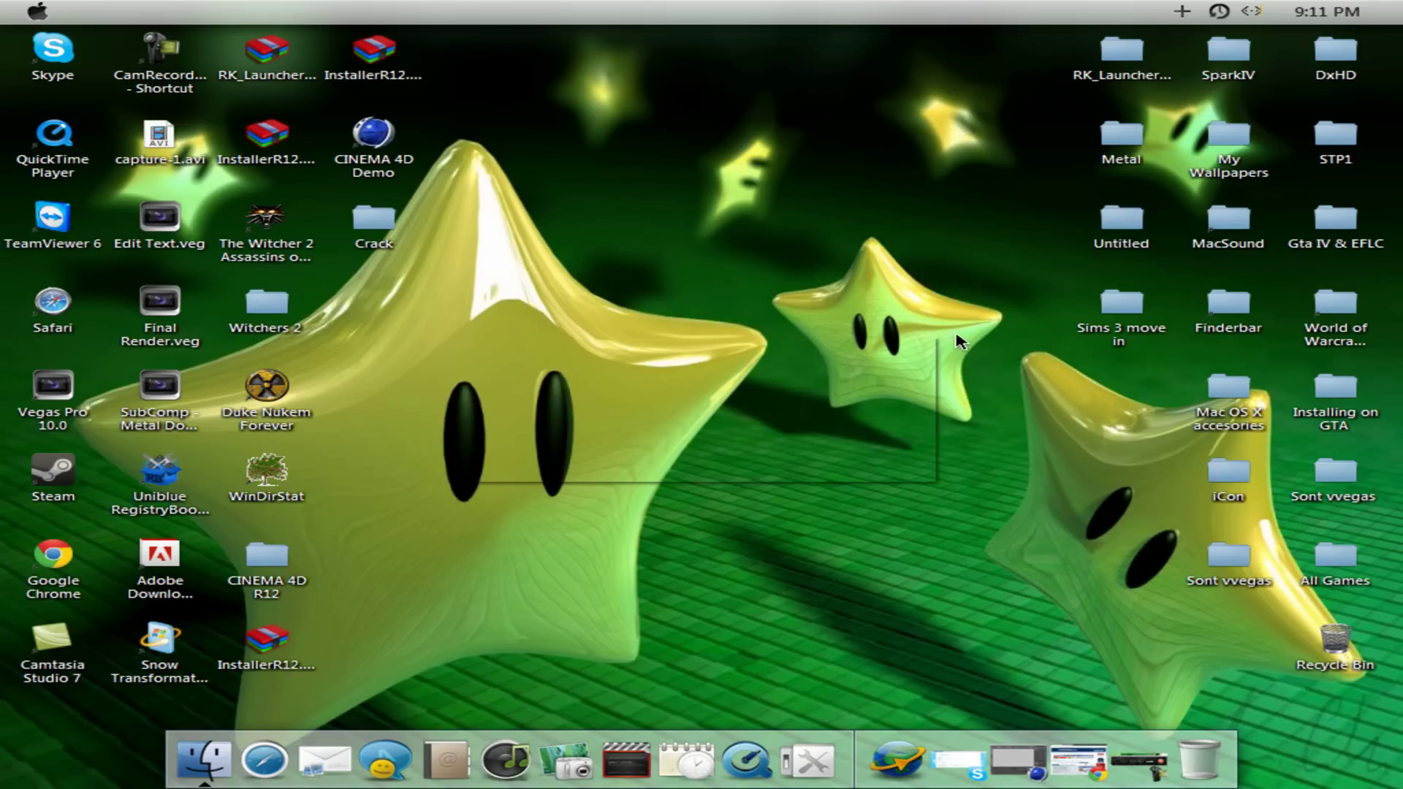
# Open the isoHunt Dragon.Age.2-RELOADED page in the browser and download its .torrent file
pyautogui.moveTo(943, 461); pyautogui.dragTo(462, 494)
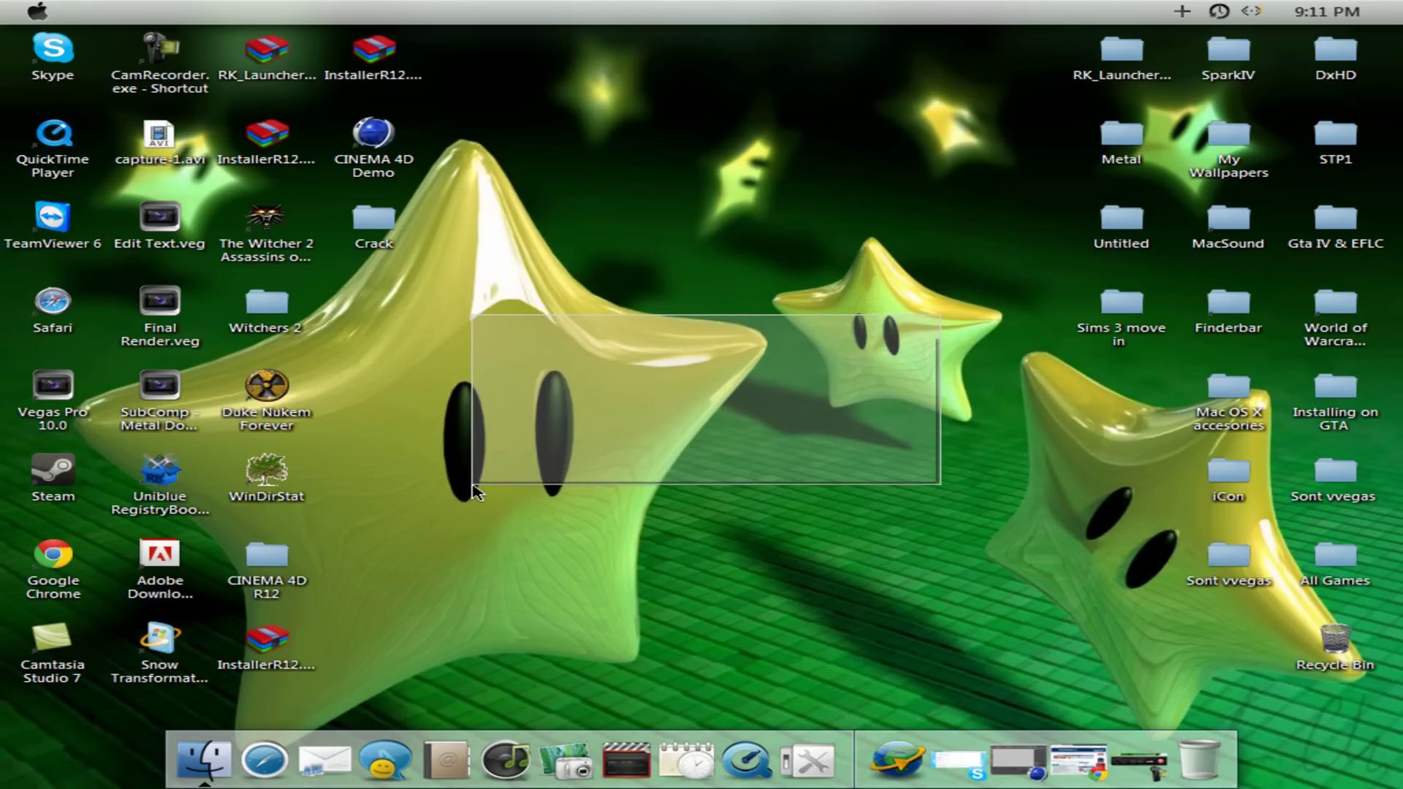
pyautogui.moveTo(473, 494); pyautogui.dragTo(474, 493)
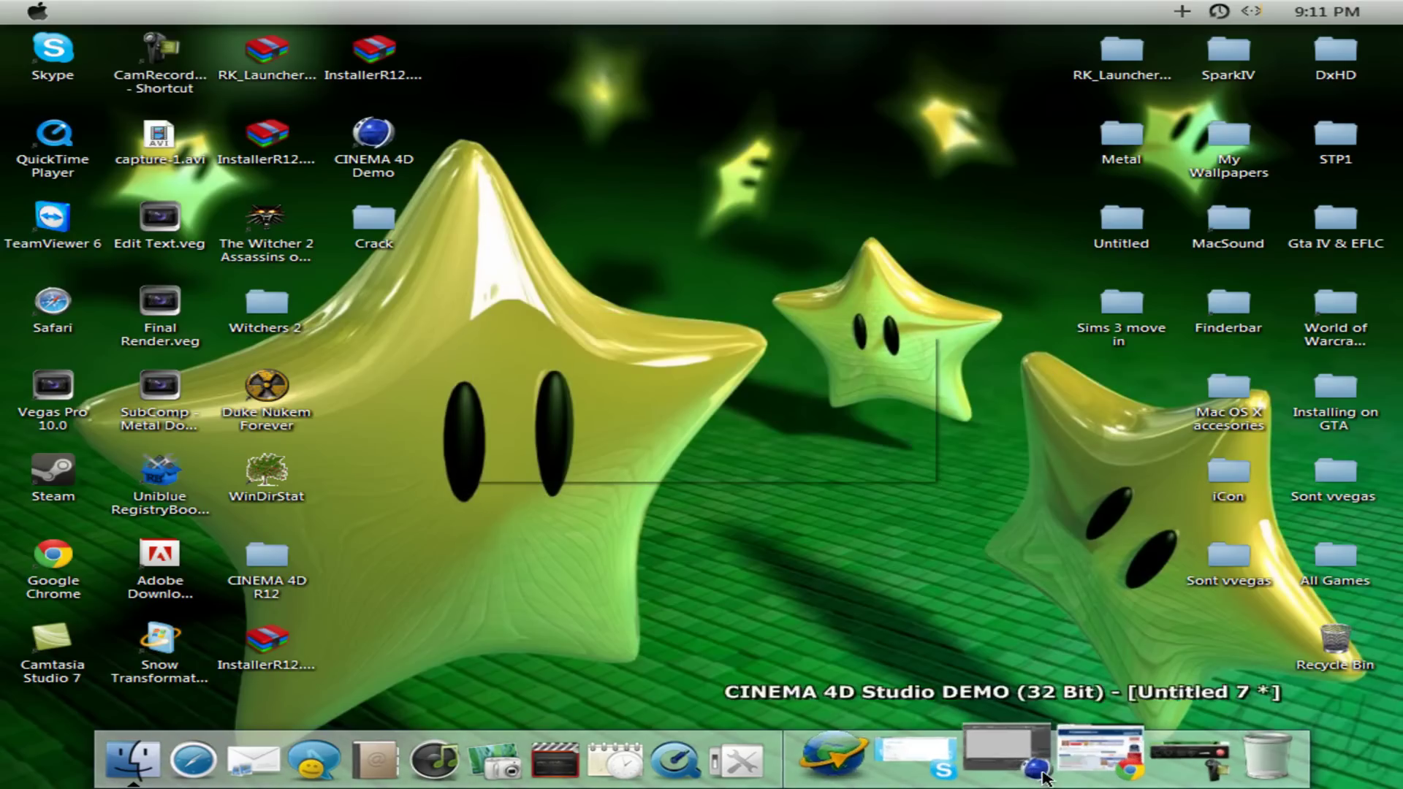
pyautogui.click(1077, 768)
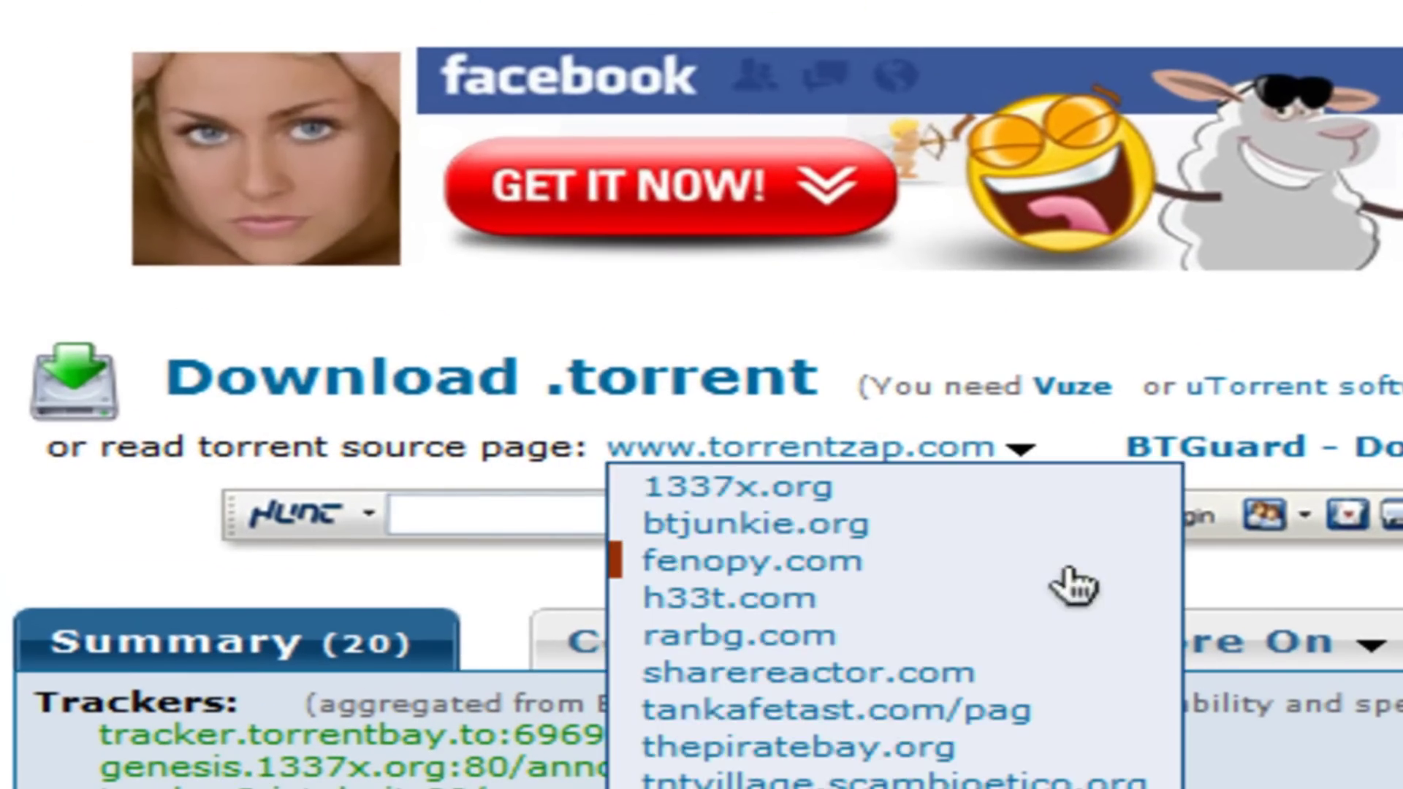
pyautogui.scroll(-3, 1074, 582)
pyautogui.scroll(-2, 548, 329)
pyautogui.scroll(5, 592, 323)
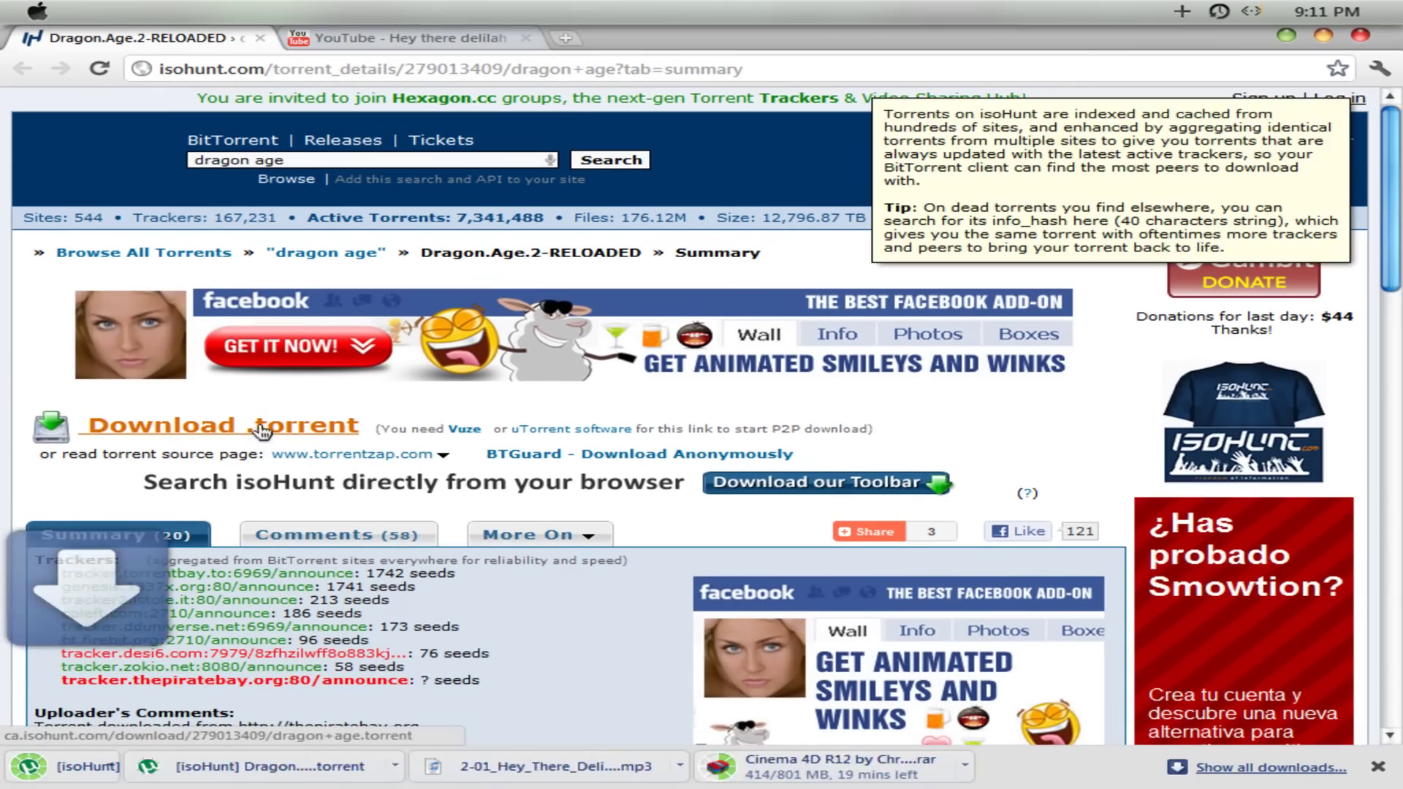
pyautogui.click(443, 351)
pyautogui.click(344, 689)
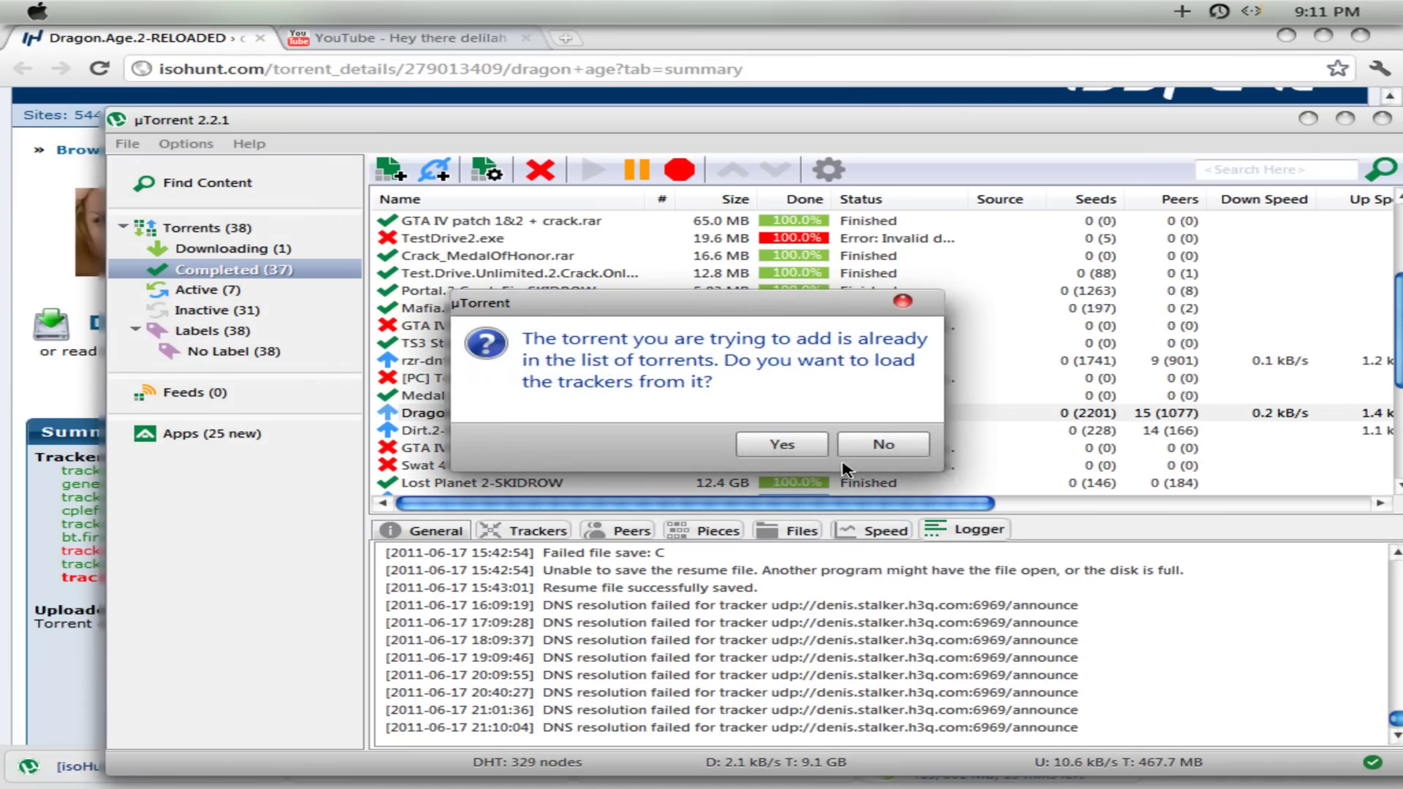
# Decline reloading trackers, minimize the browser, and maximize µTorrent showing Dragon.Age.2-RELOADED
pyautogui.click(876, 442)
pyautogui.click(1307, 118)
pyautogui.click(1287, 36)
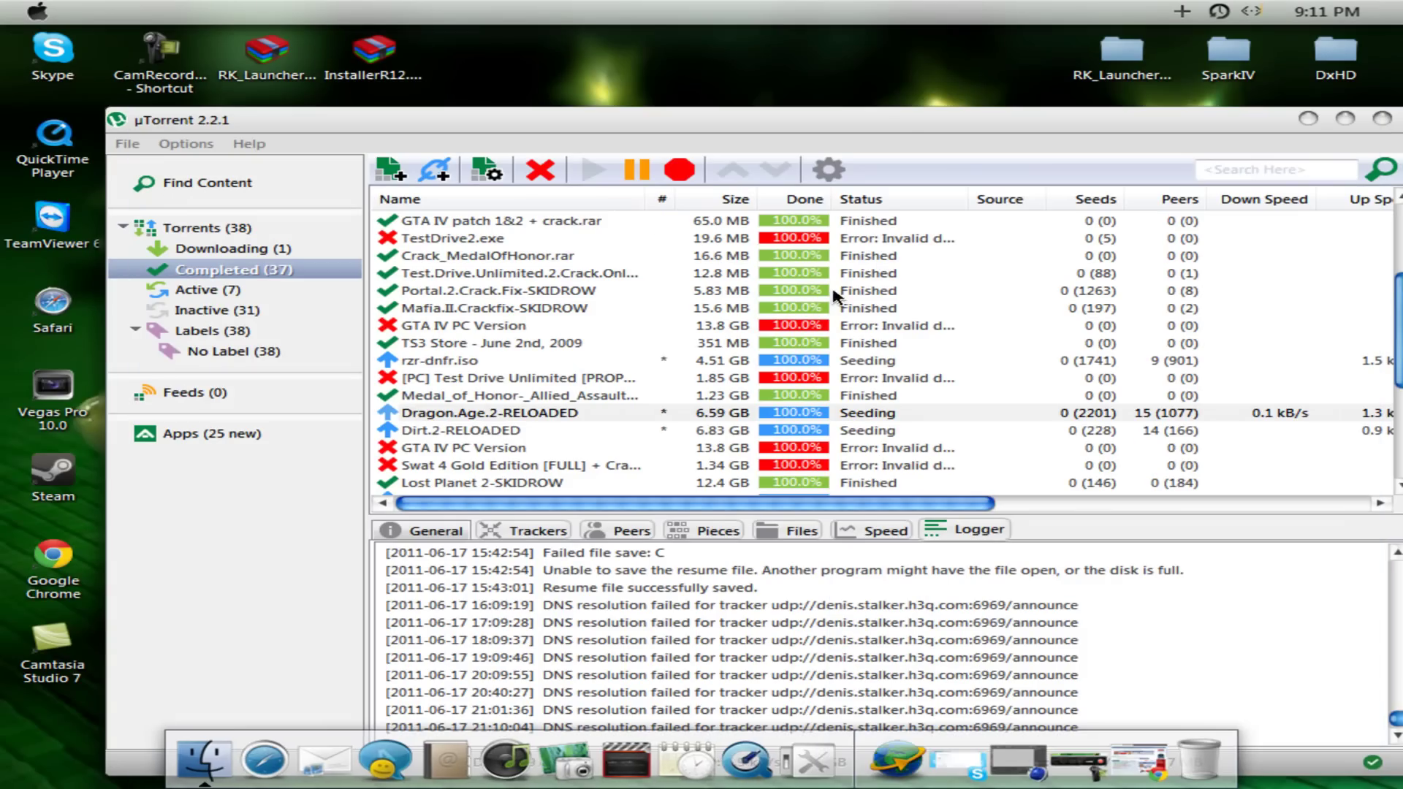
pyautogui.click(1346, 119)
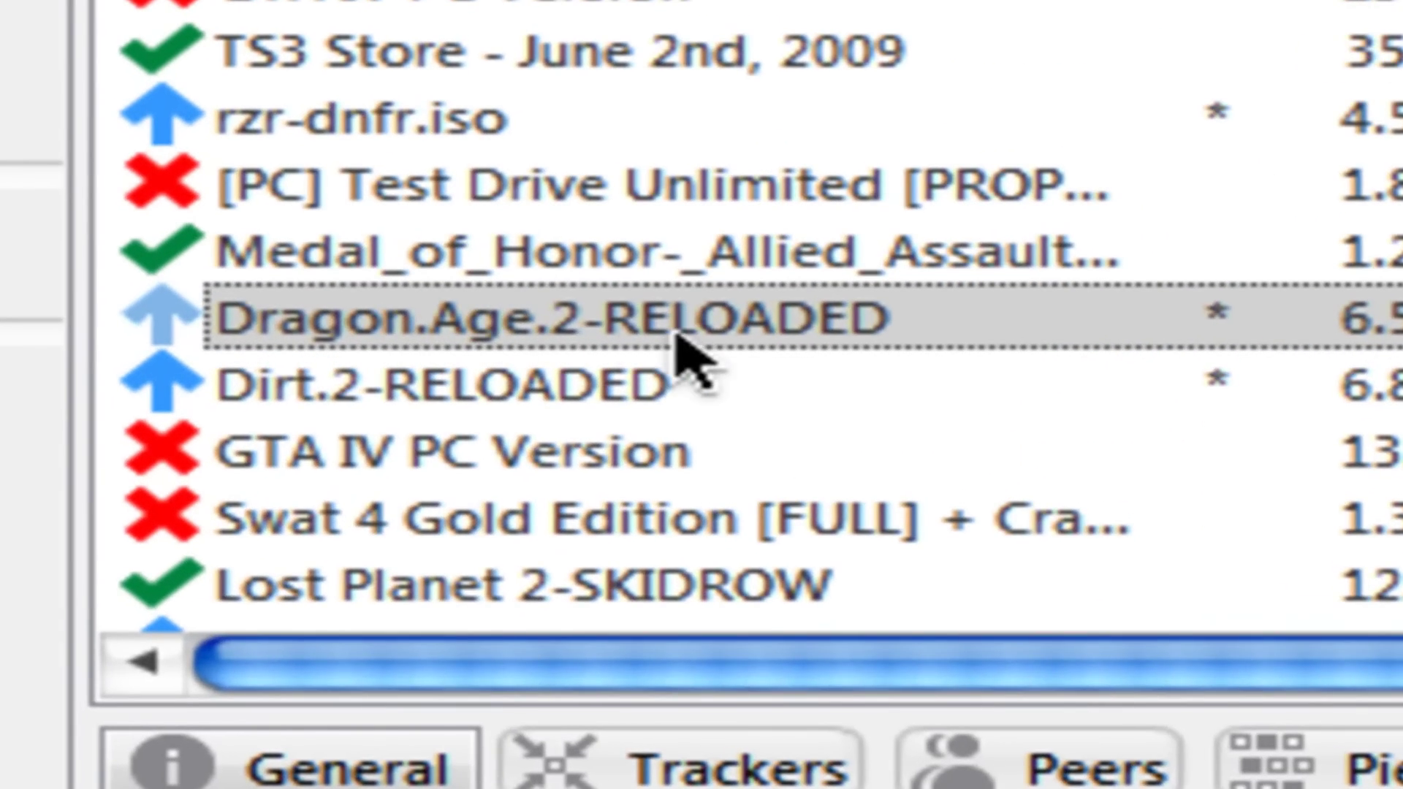
# Open the Dragon.Age.2-RELOADED download folder and select the 6.59 GB rld-dag2.iso
pyautogui.doubleClick(680, 330)
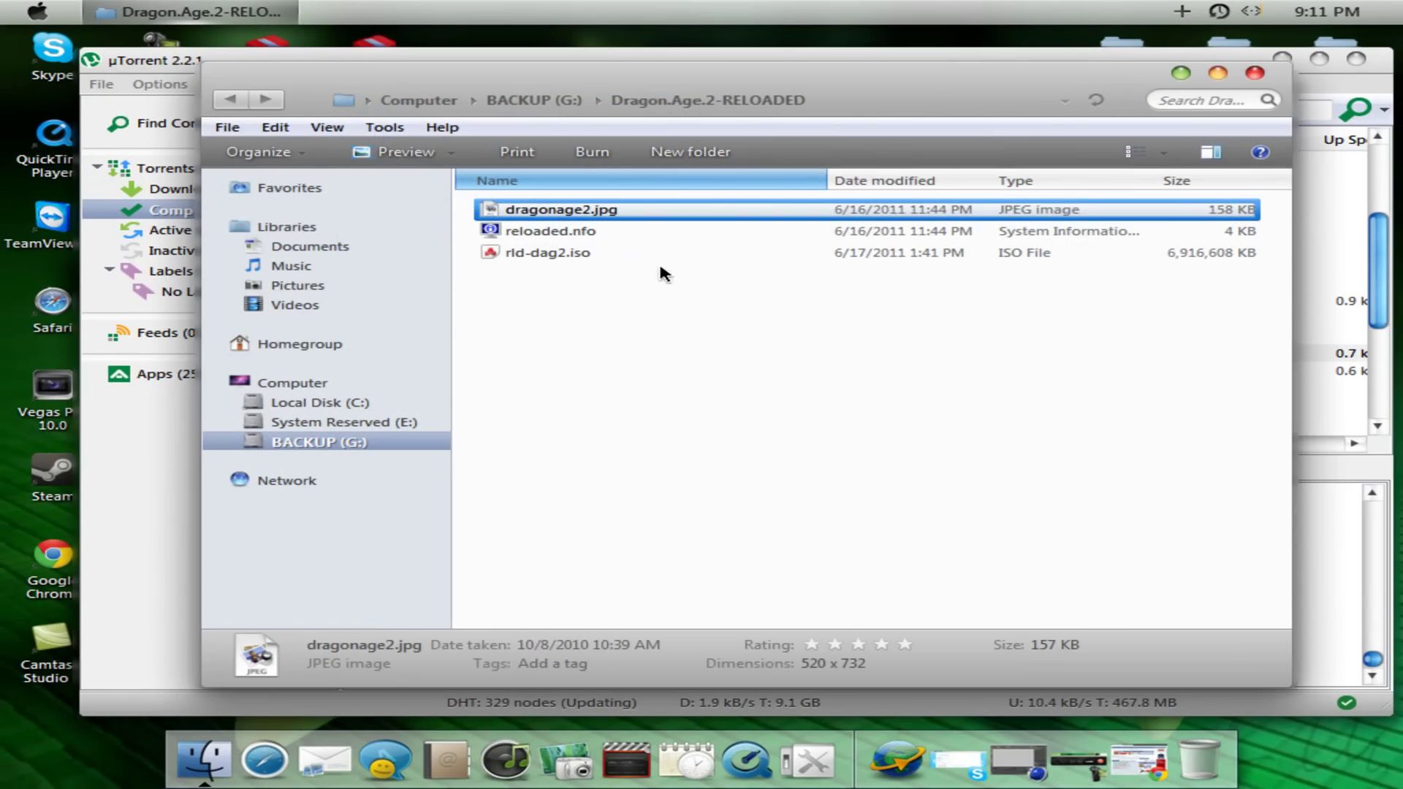
pyautogui.click(658, 260)
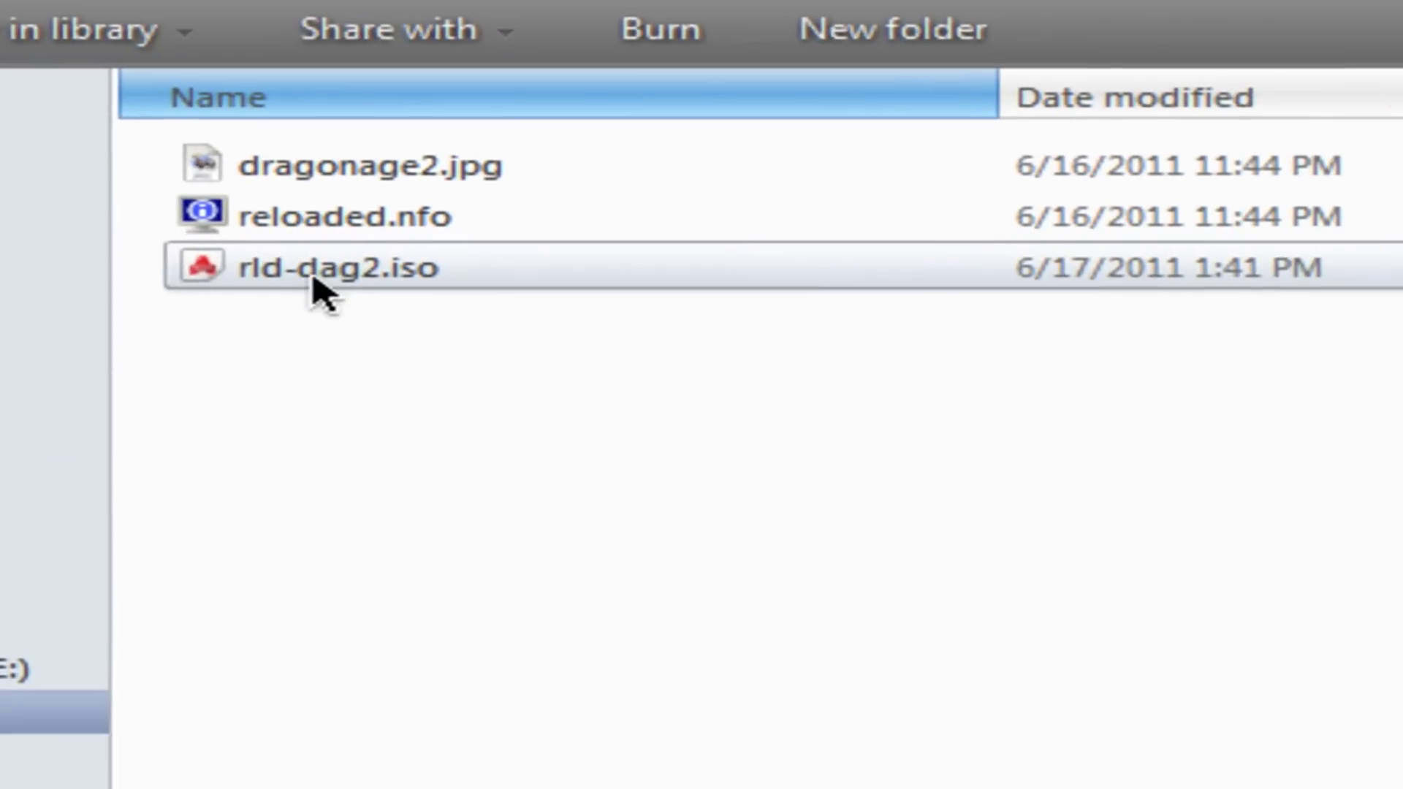
pyautogui.click(549, 253)
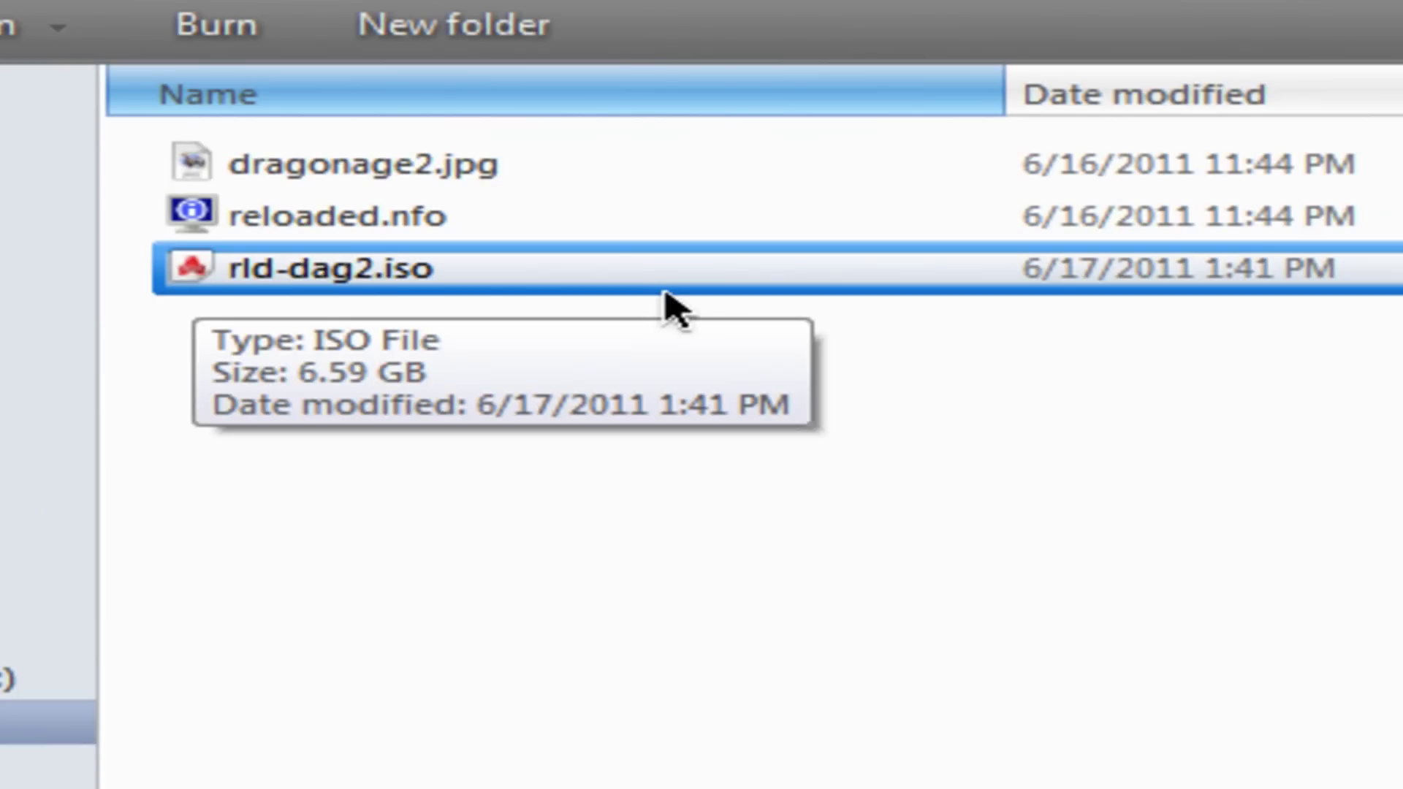
# Mount rld-dag2.iso as Drive H: from its context menu
pyautogui.rightClick(367, 282)
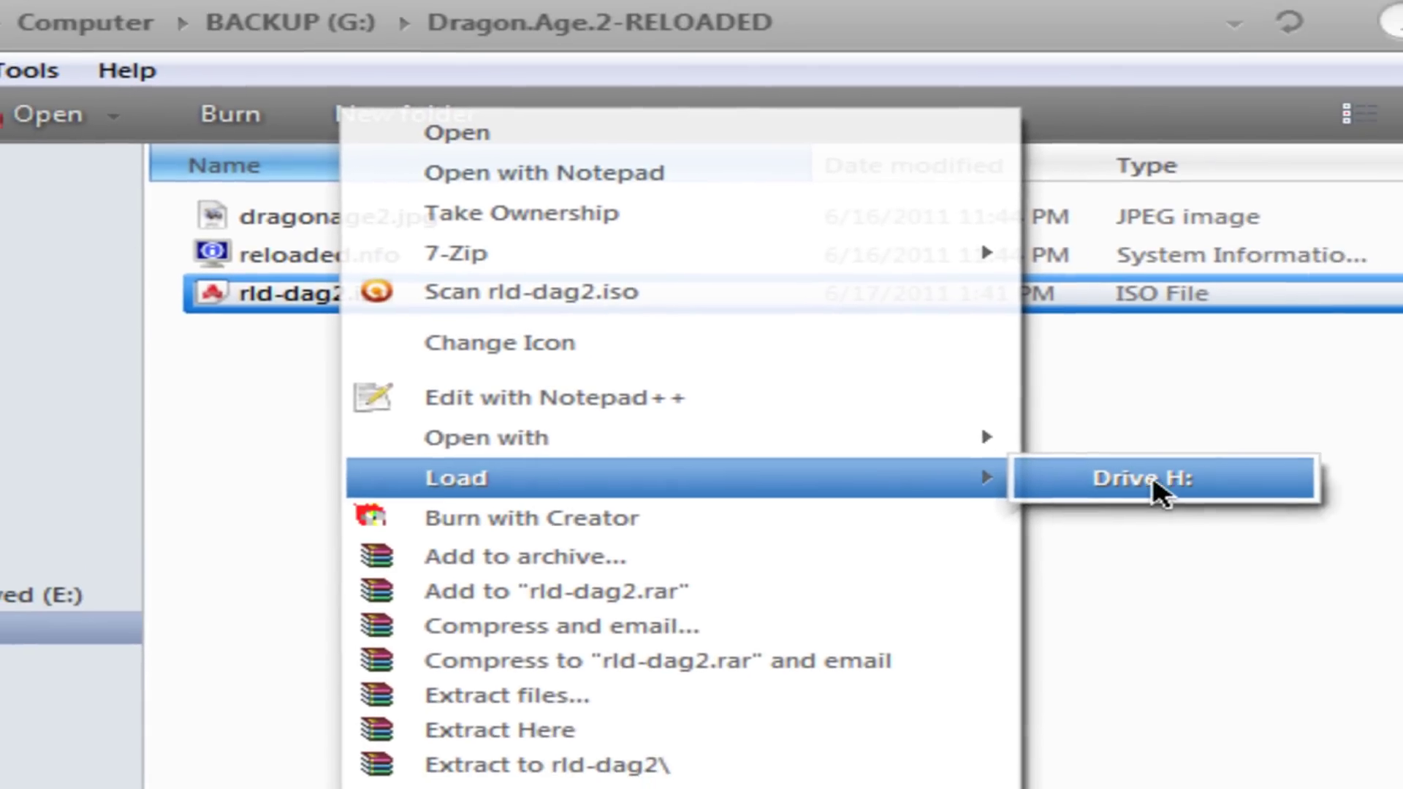
pyautogui.moveTo(455, 477)
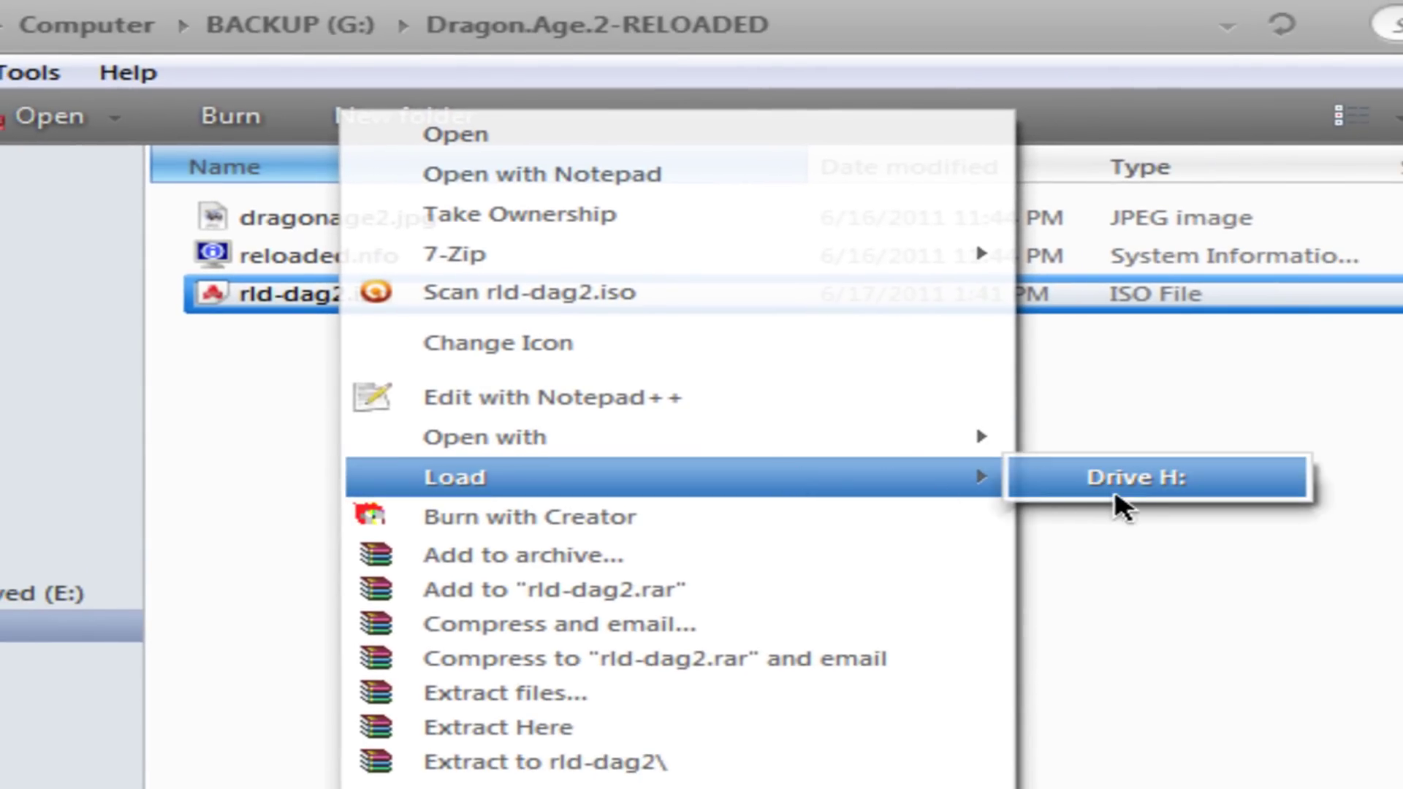
pyautogui.click(1117, 475)
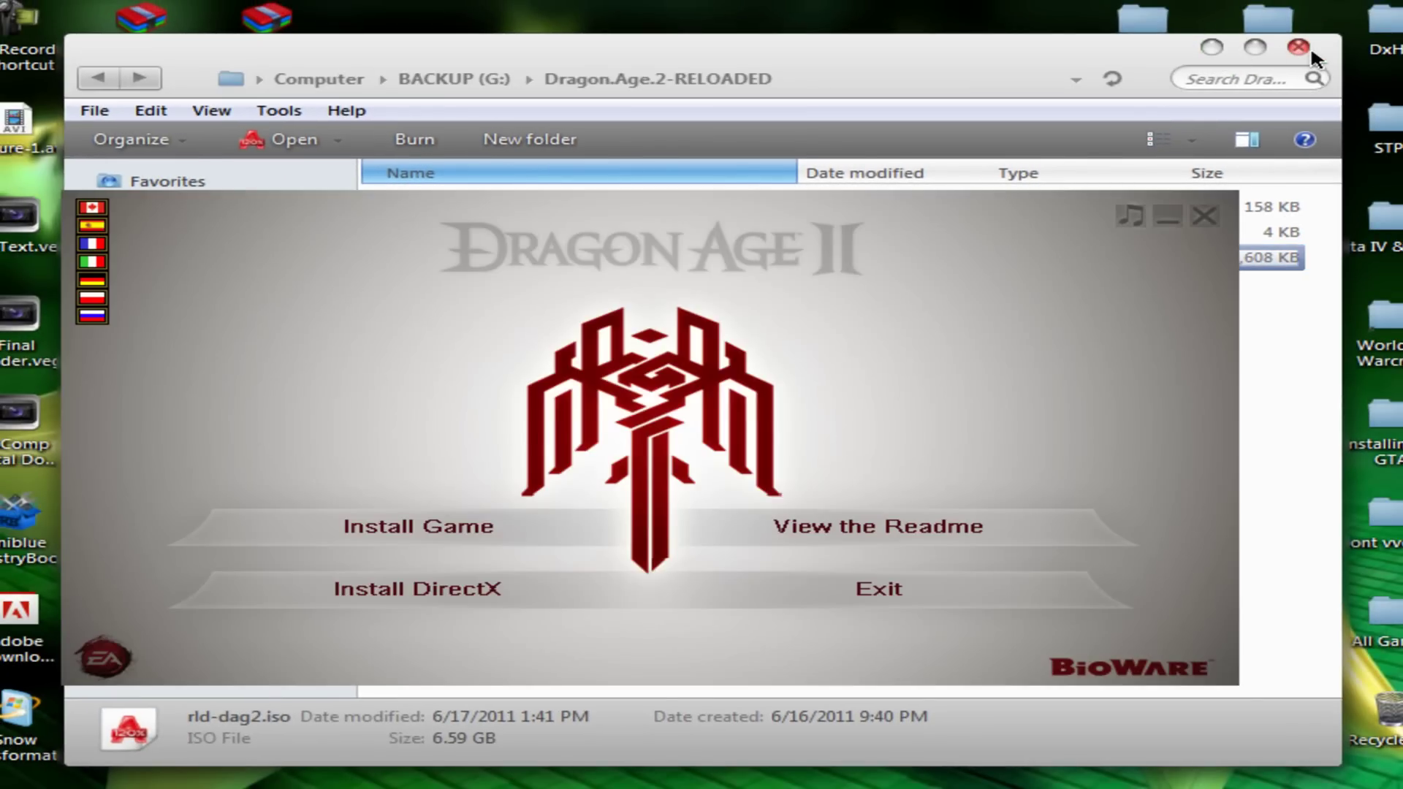
# Close the download folder and start Install Game with English as the language
pyautogui.click(1301, 46)
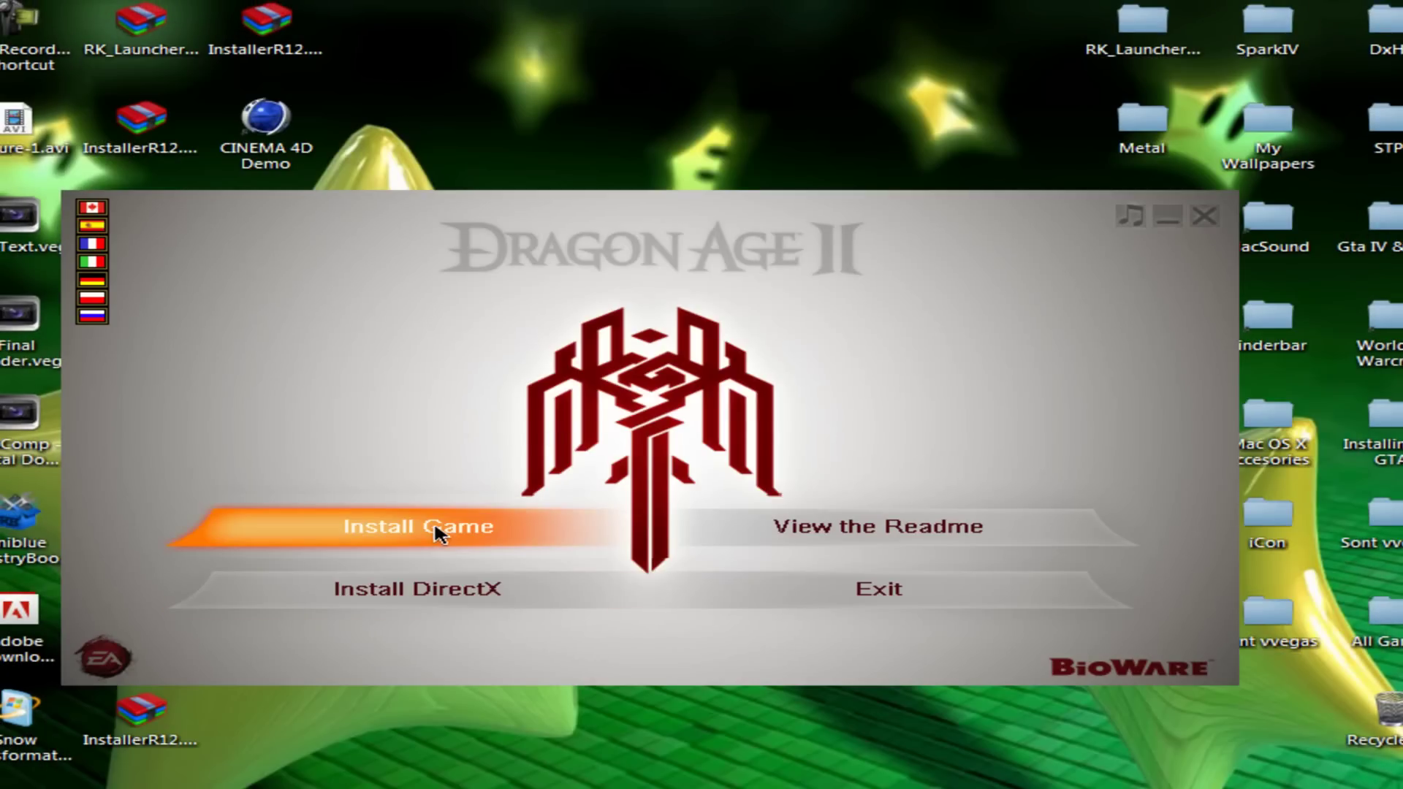
pyautogui.click(475, 519)
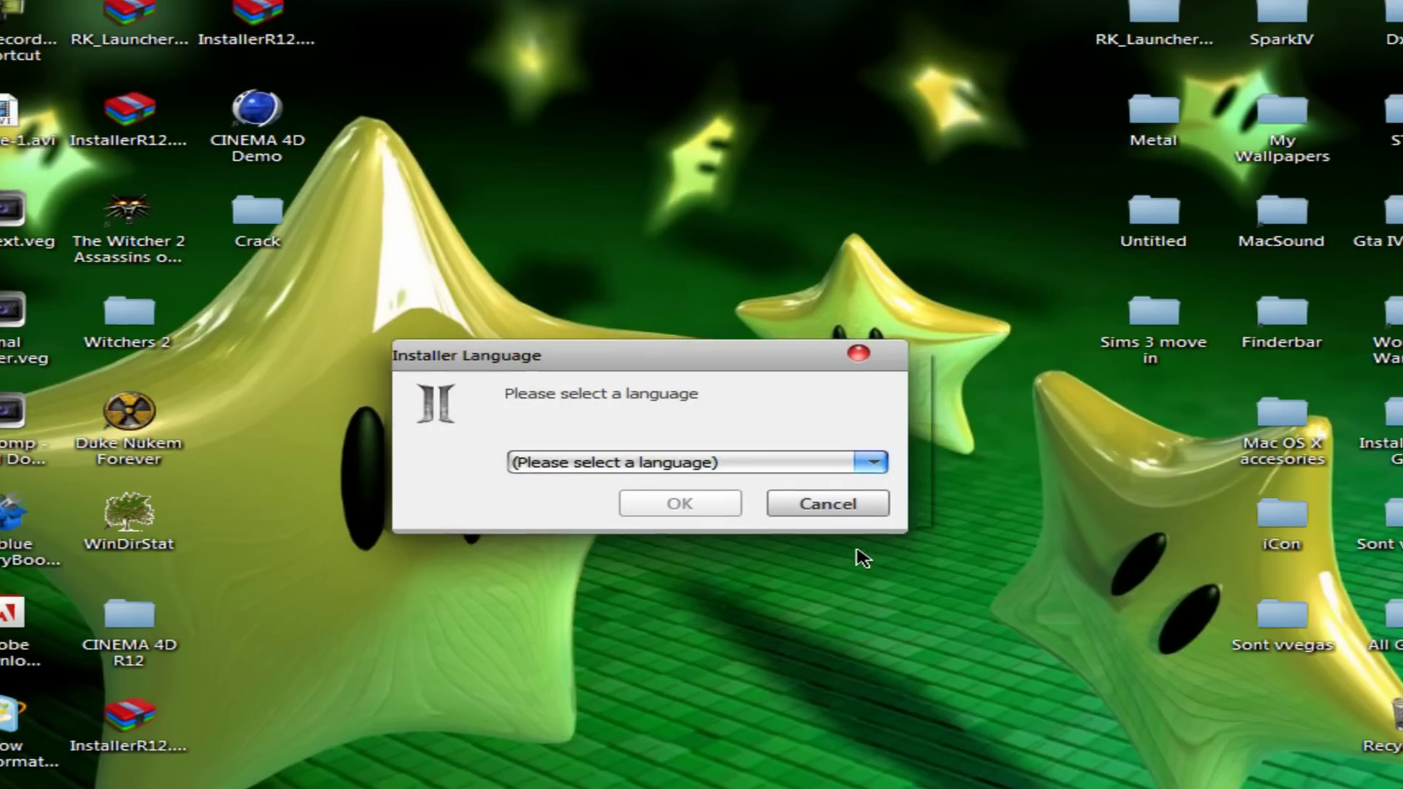
pyautogui.click(855, 461)
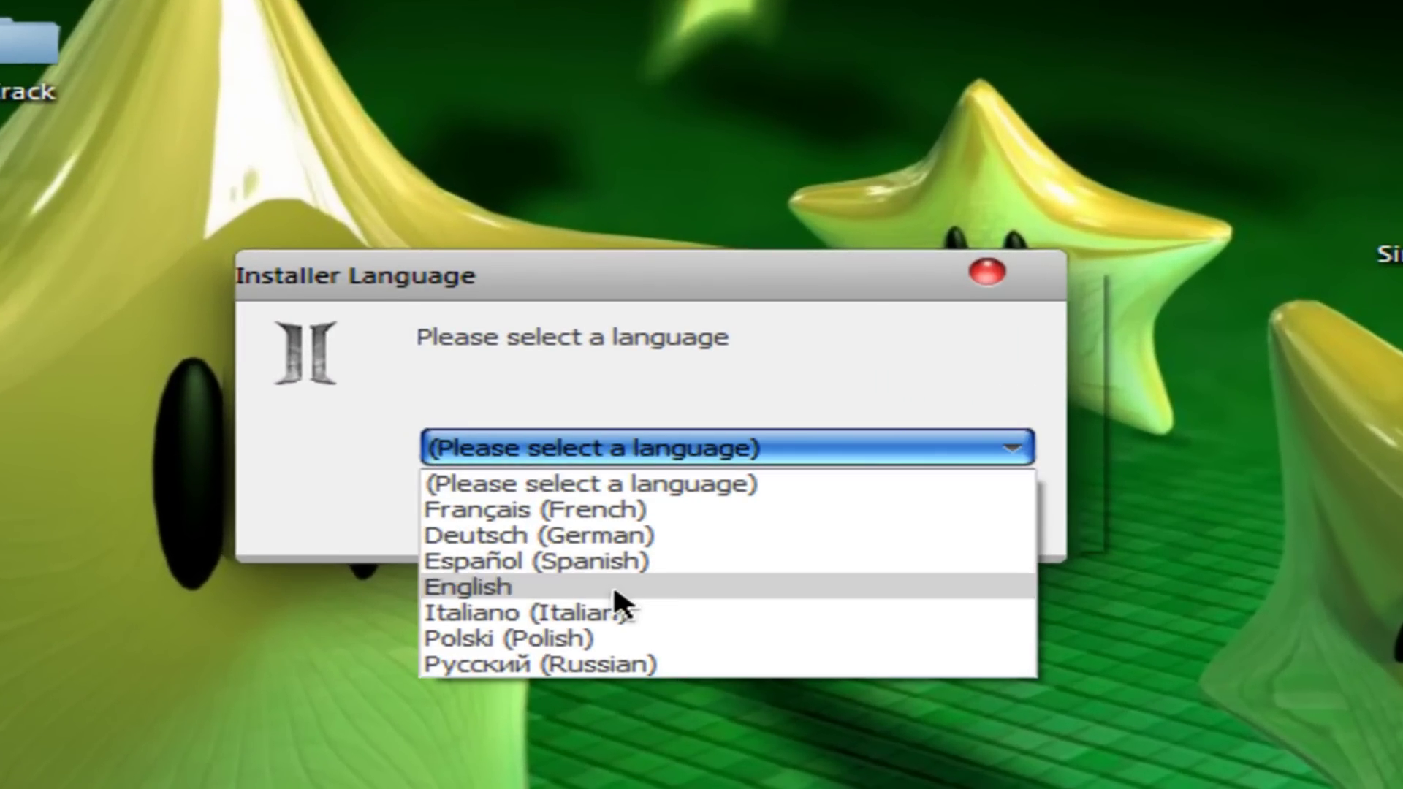
pyautogui.click(611, 586)
pyautogui.click(709, 505)
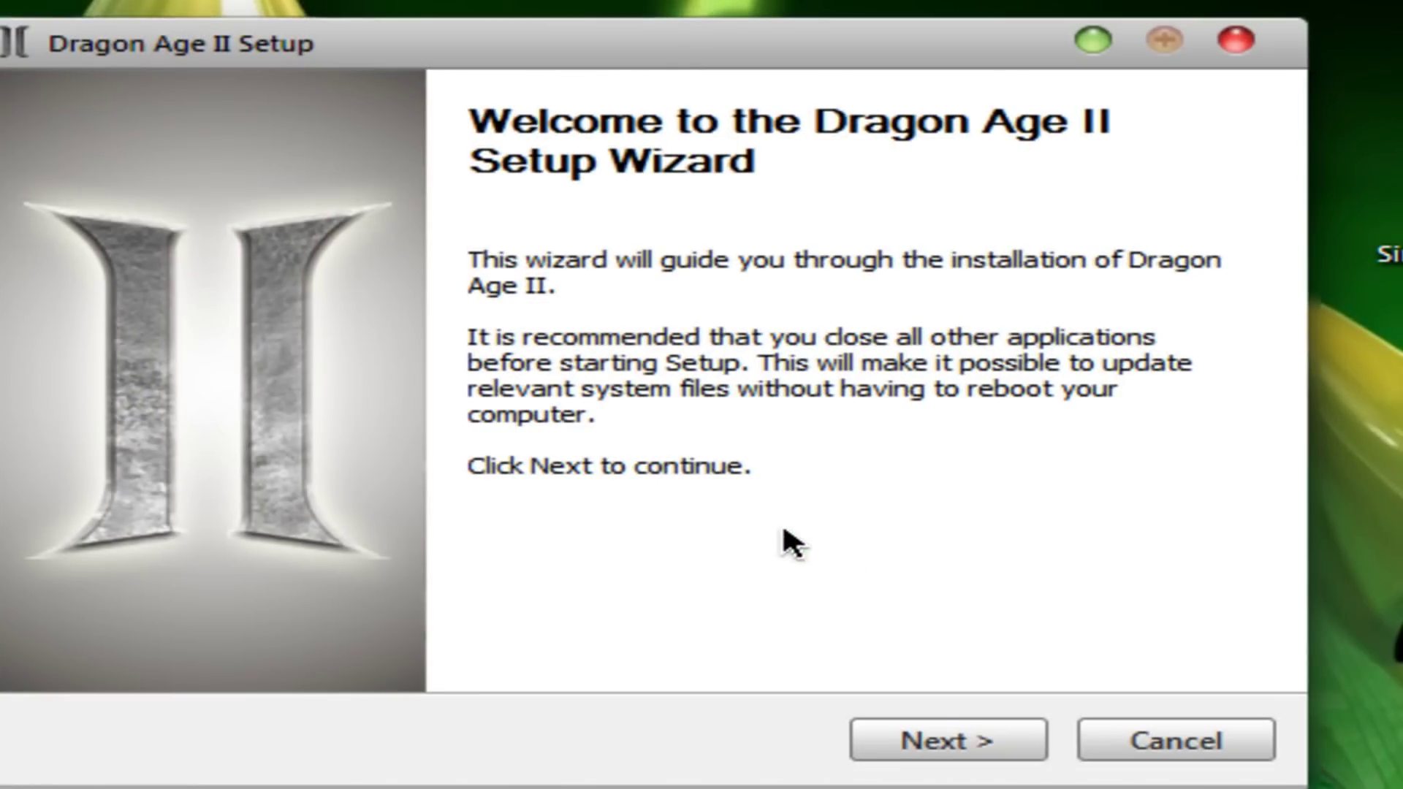
# Accept the licence agreement and dismiss the Gameplay Feedback notice
pyautogui.click(945, 729)
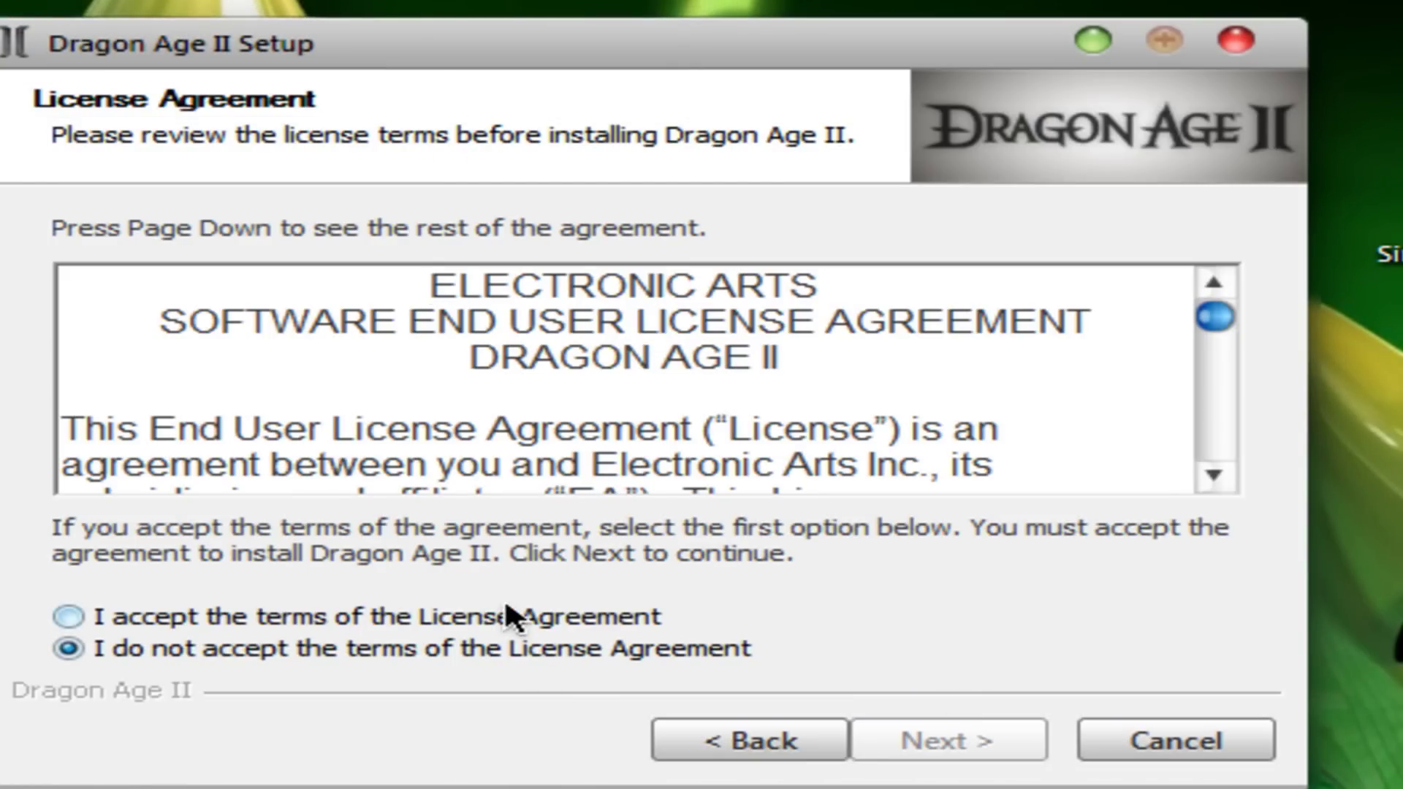
pyautogui.click(69, 616)
pyautogui.click(933, 733)
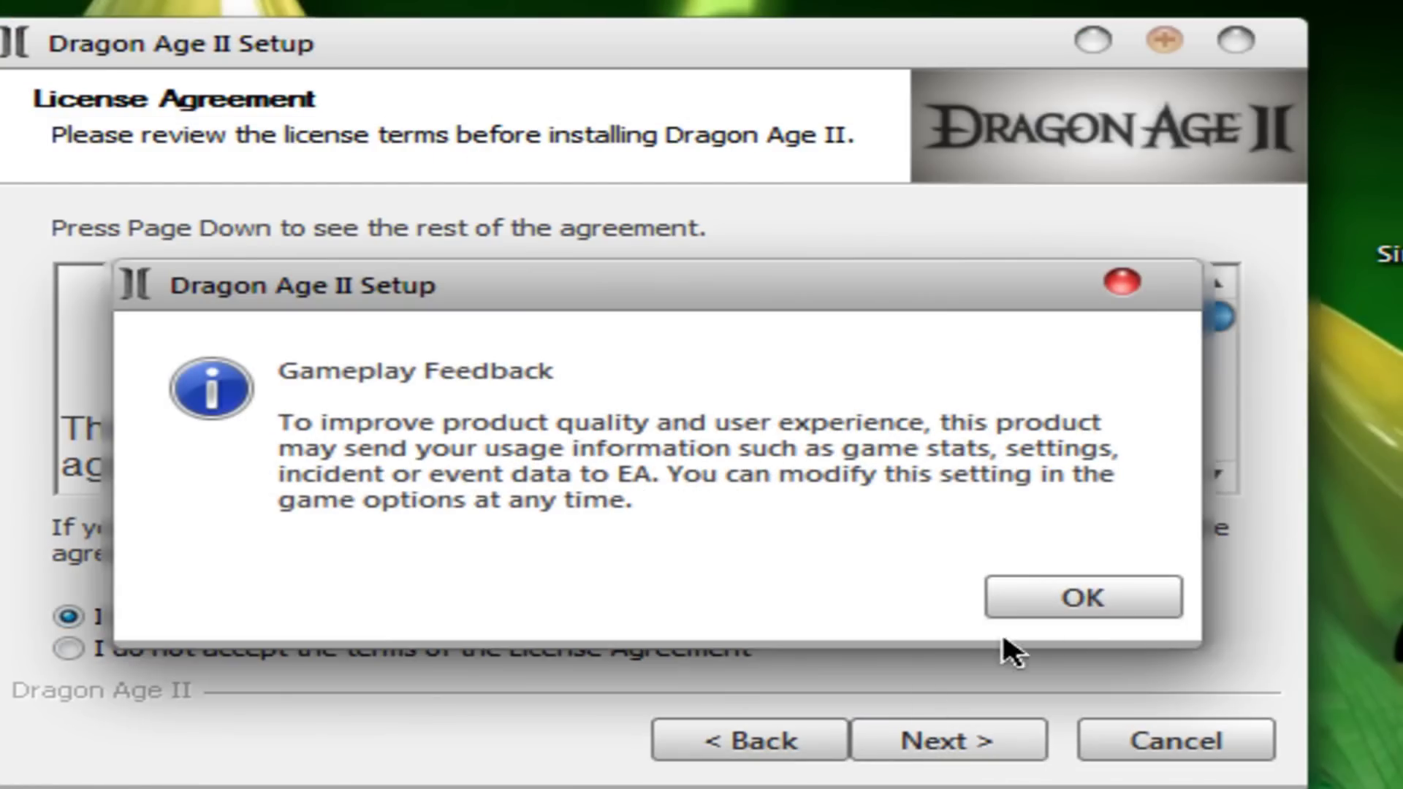
pyautogui.click(1083, 597)
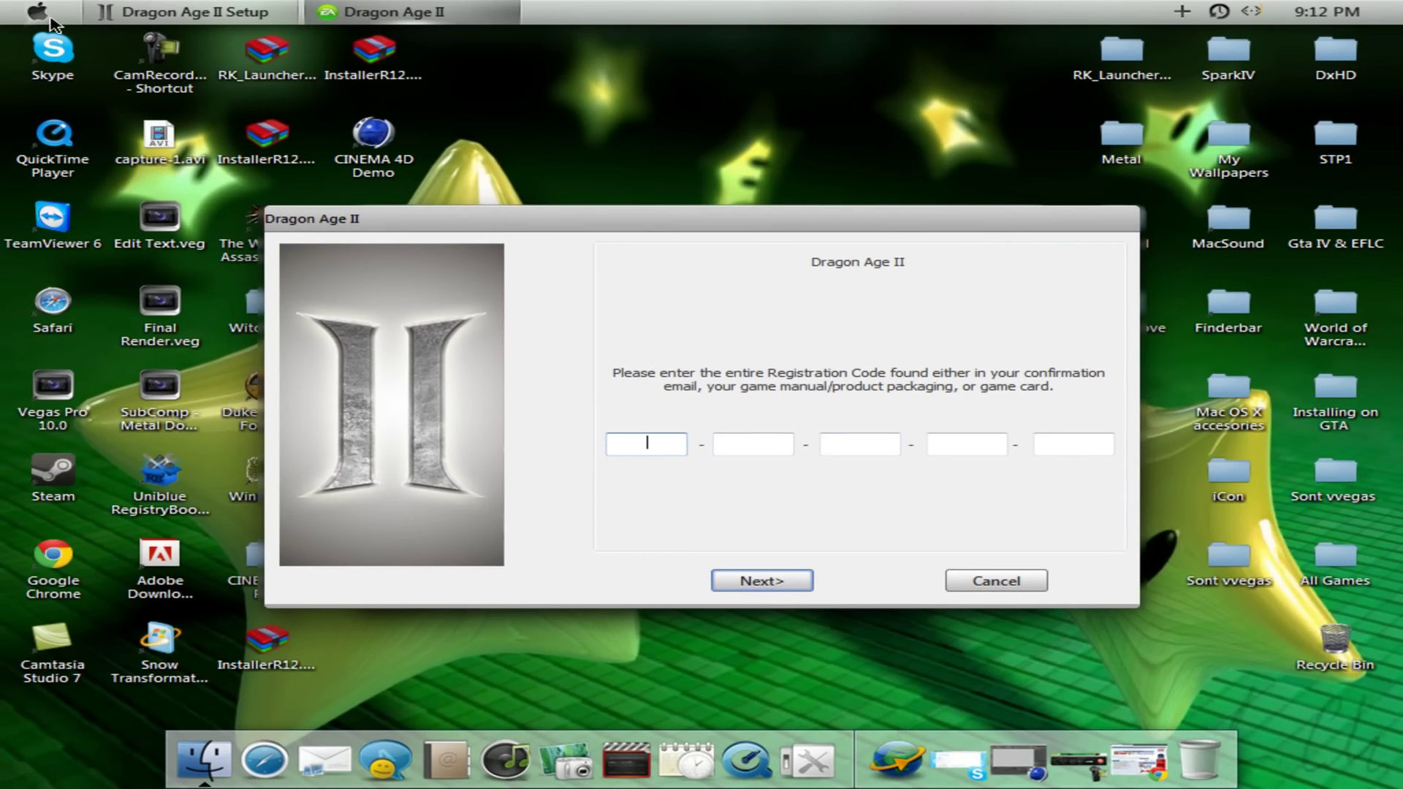
# Open the contents of DVD Drive (H:) from Computer
pyautogui.click(37, 11)
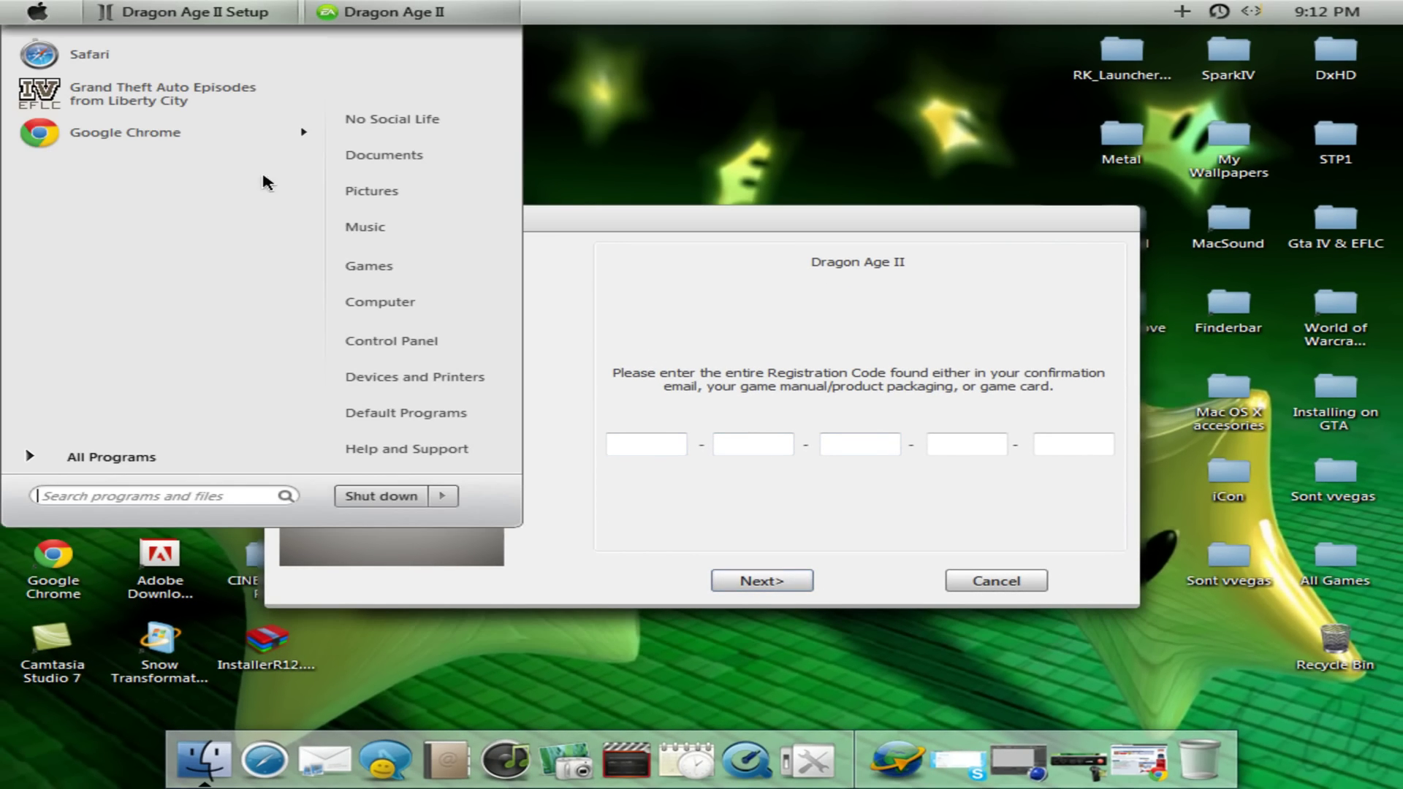
pyautogui.click(424, 303)
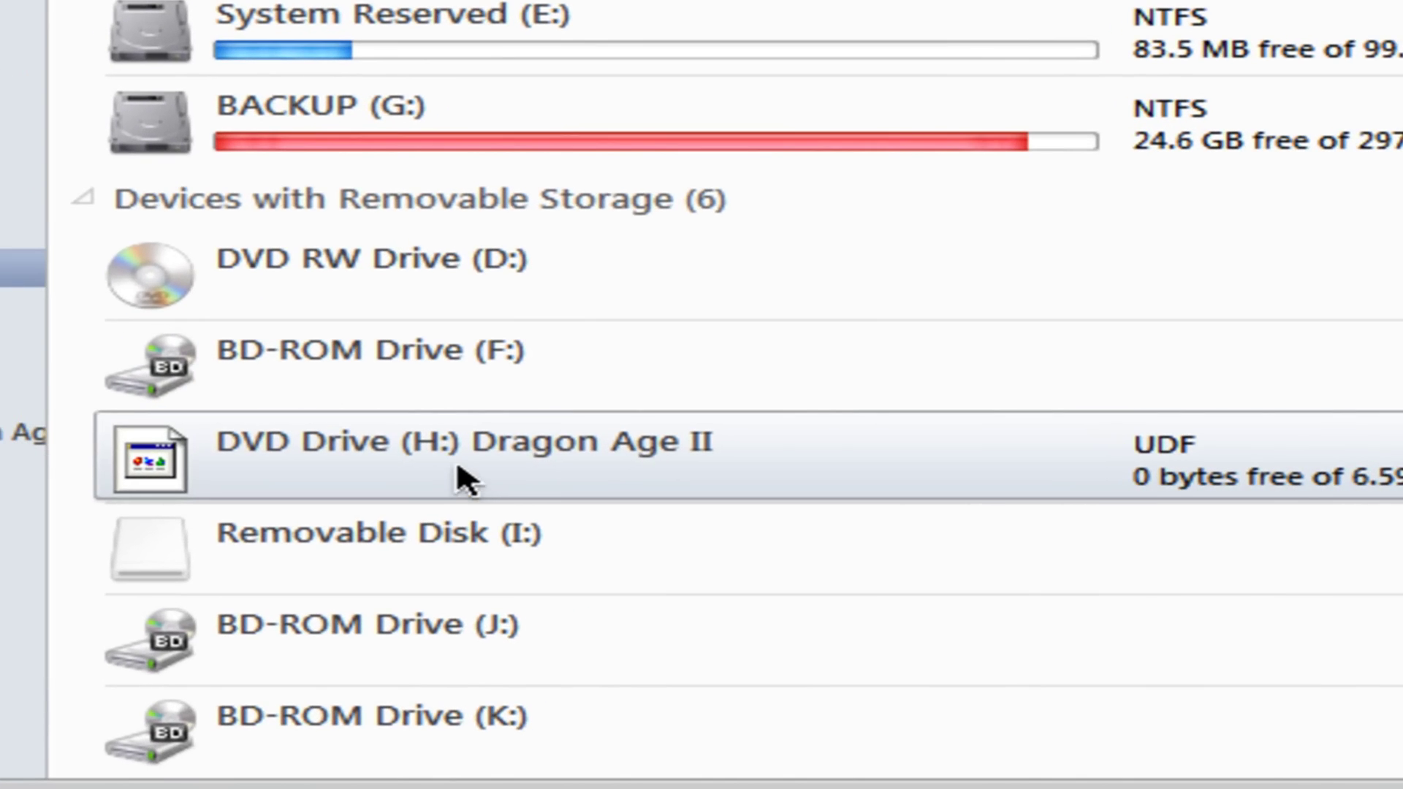
pyautogui.click(456, 459)
pyautogui.rightClick(465, 479)
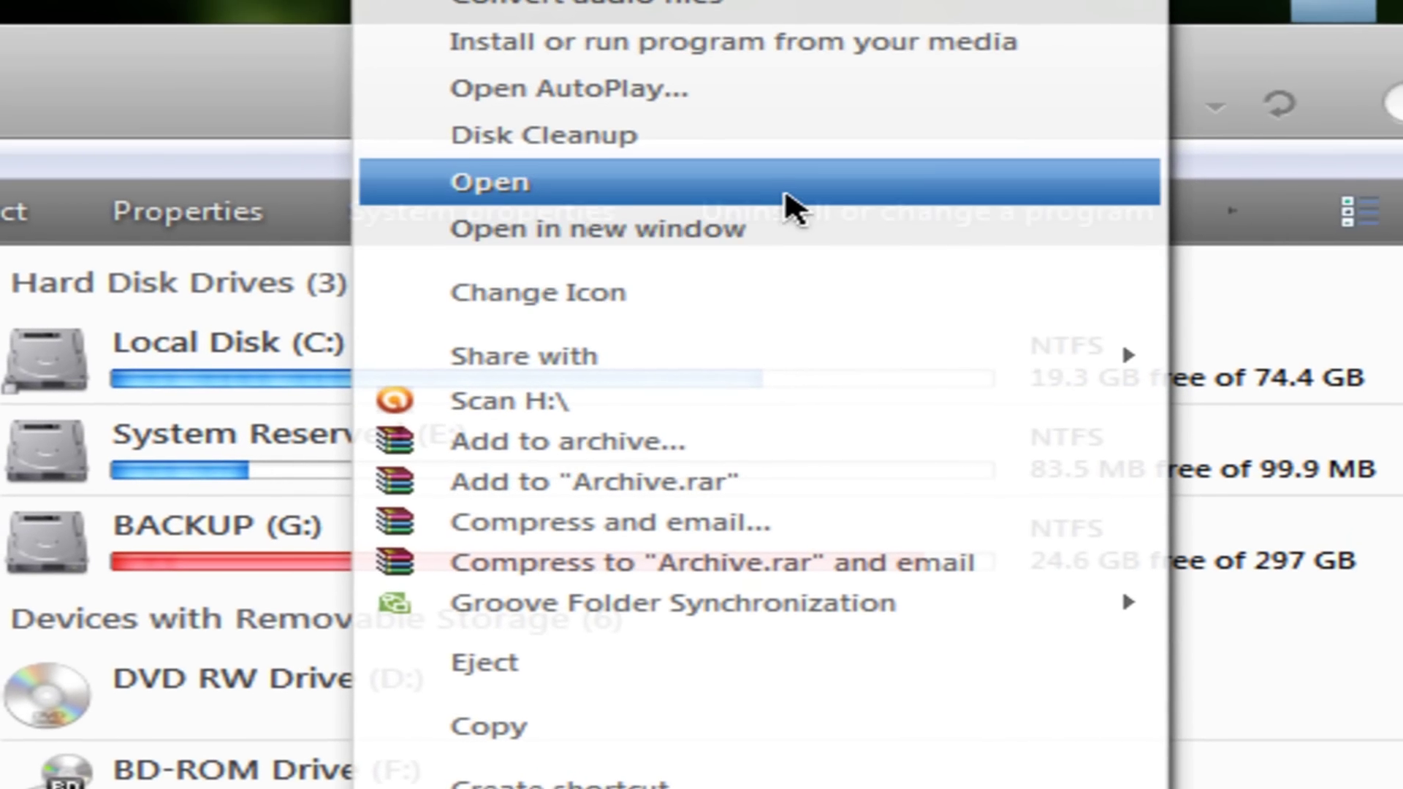
pyautogui.click(784, 187)
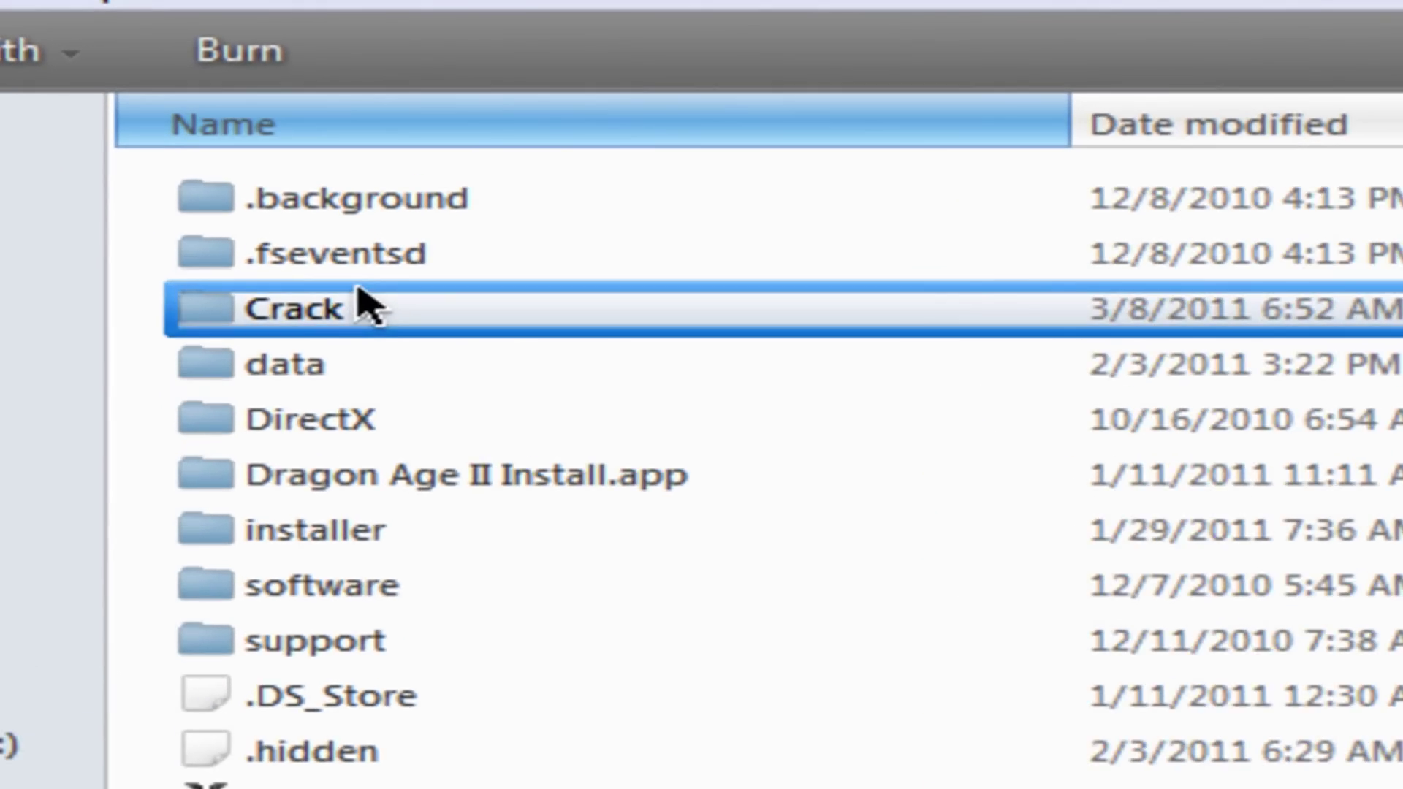
# Run rld-da2k.exe from the Crack folder and generate a registration code
pyautogui.doubleClick(319, 294)
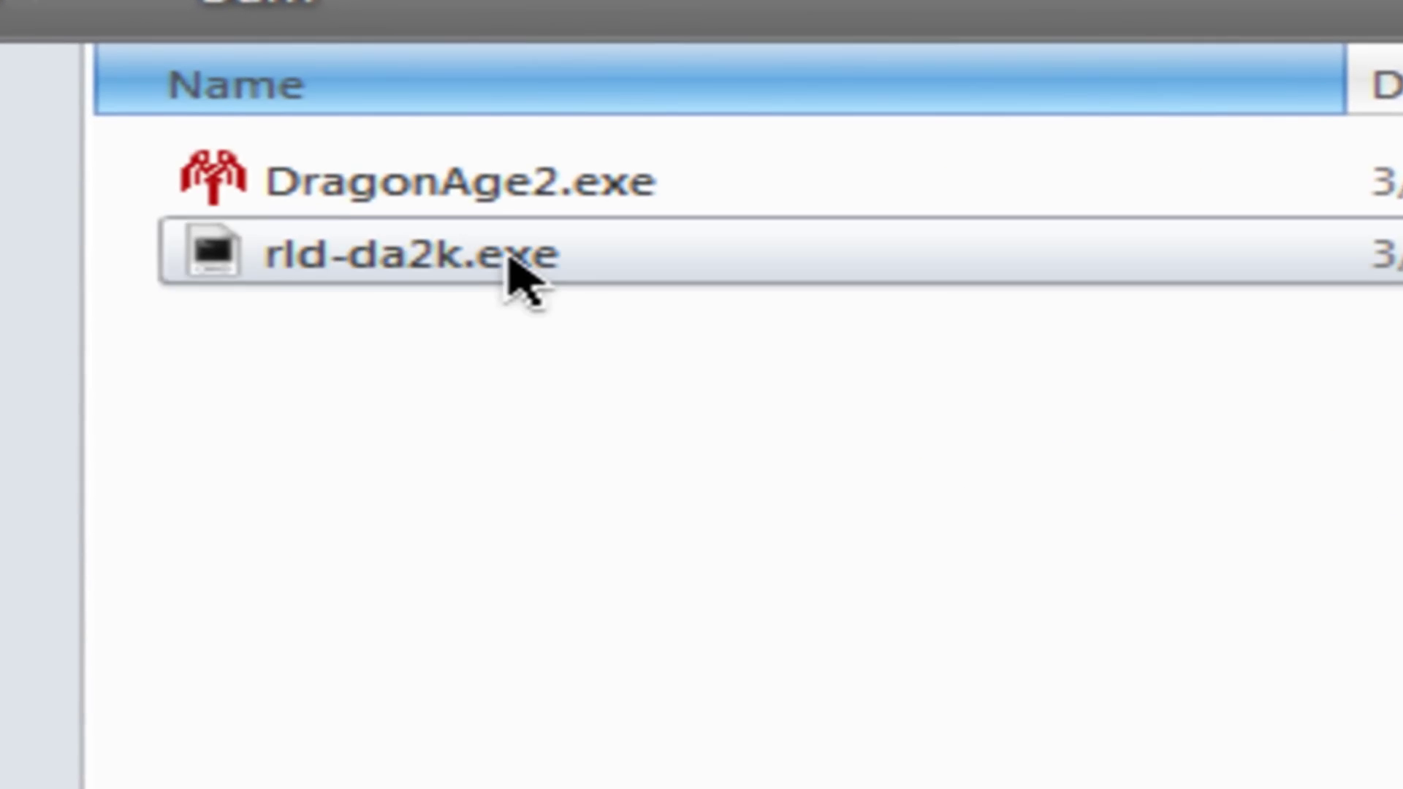
pyautogui.doubleClick(510, 264)
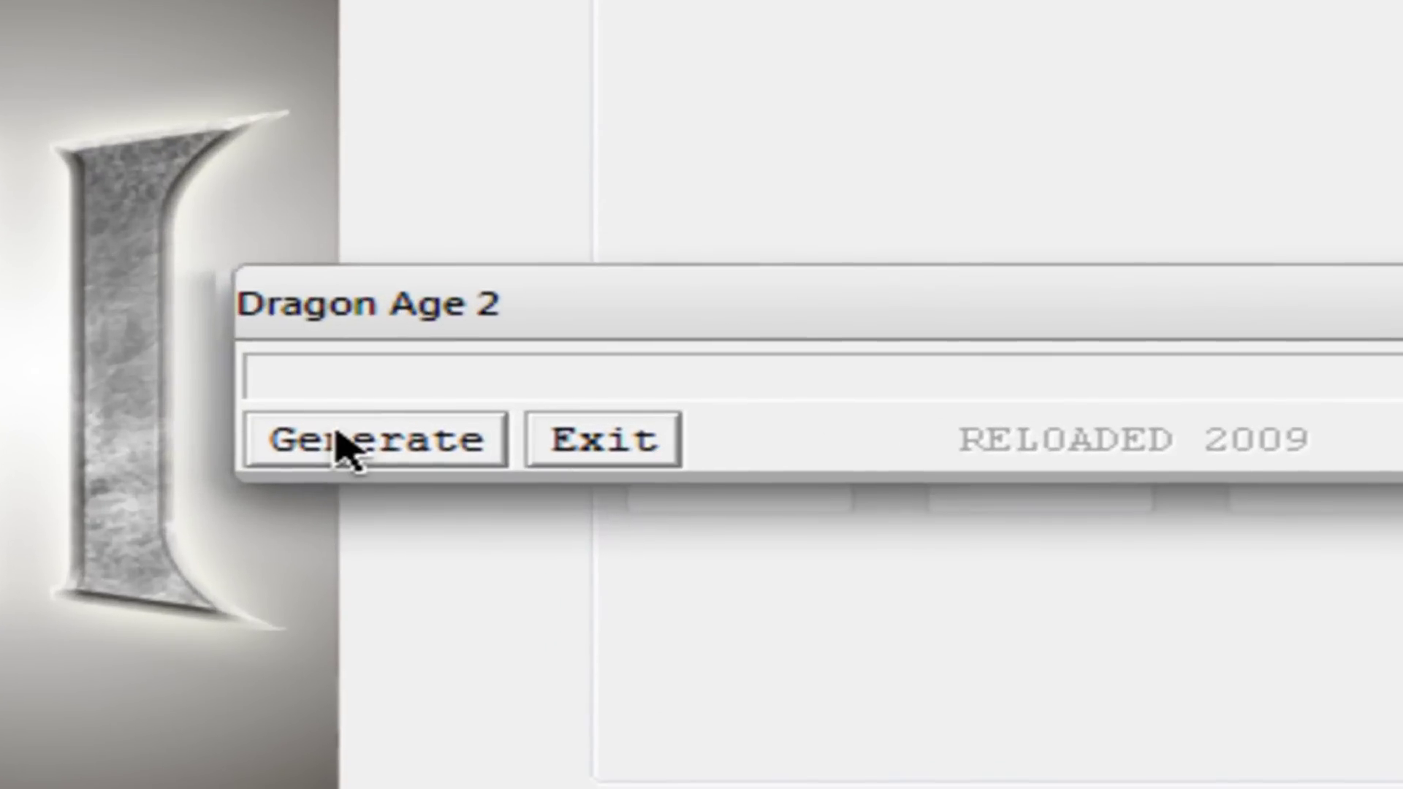
pyautogui.click(347, 448)
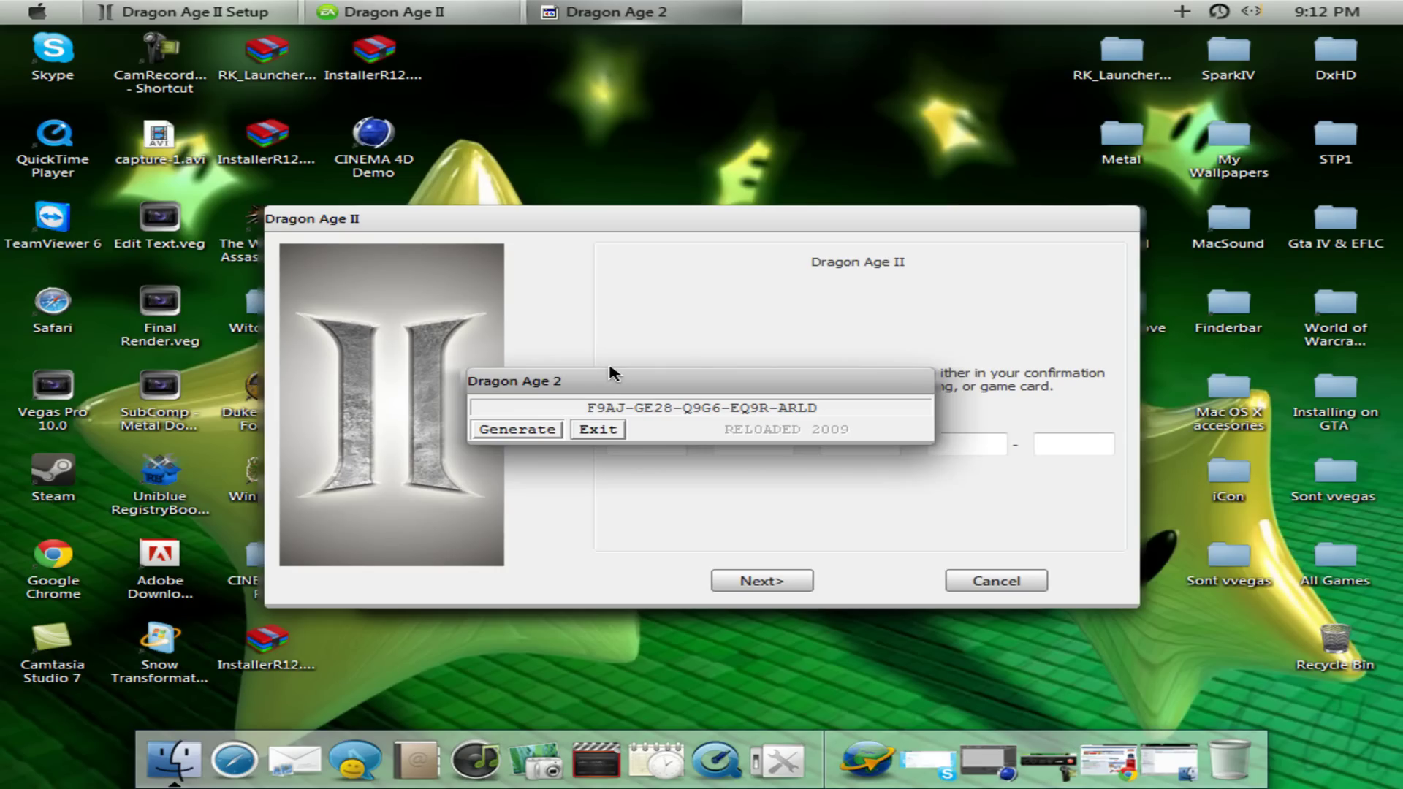
pyautogui.moveTo(571, 372); pyautogui.dragTo(505, 483)
pyautogui.click(639, 442)
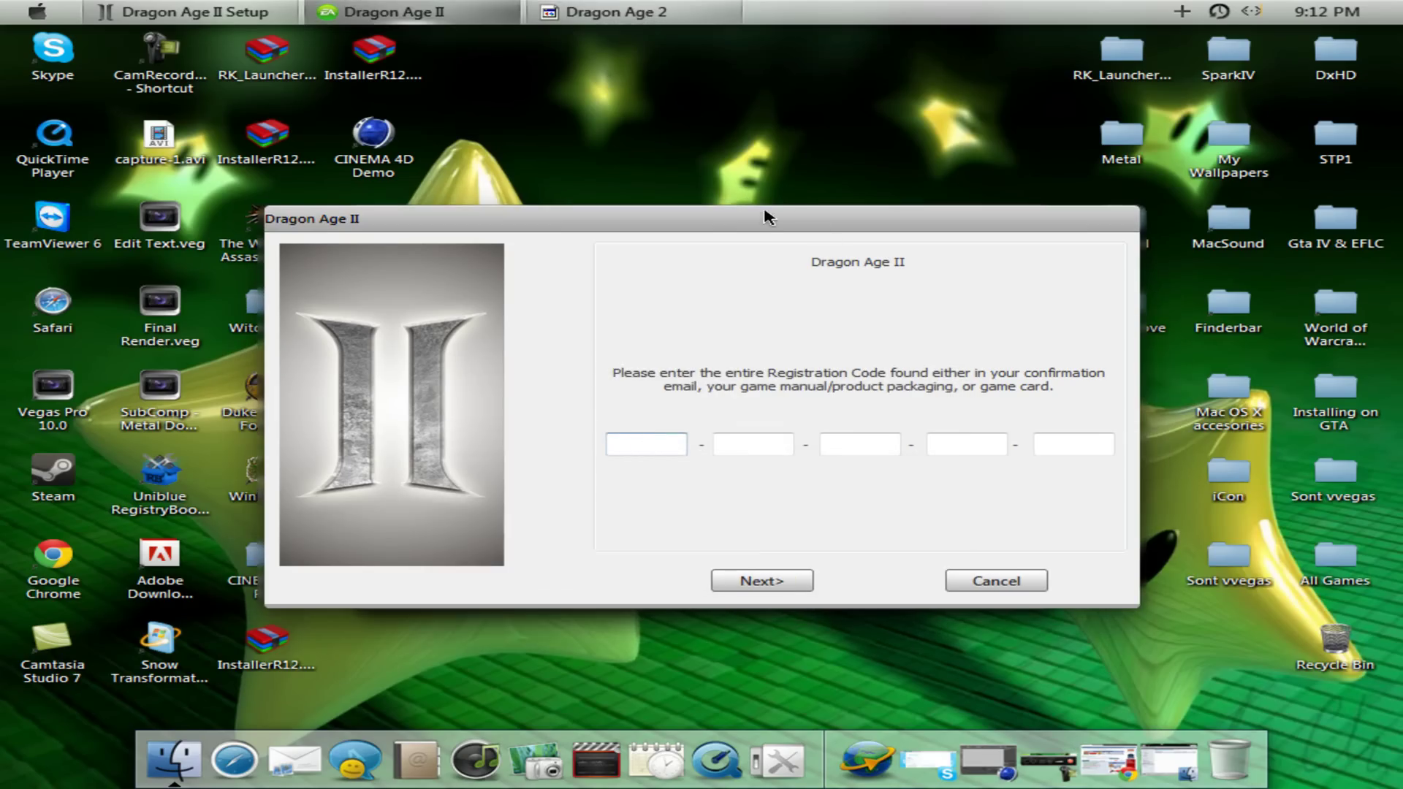
pyautogui.moveTo(767, 217); pyautogui.dragTo(761, 87)
pyautogui.write('f9a')
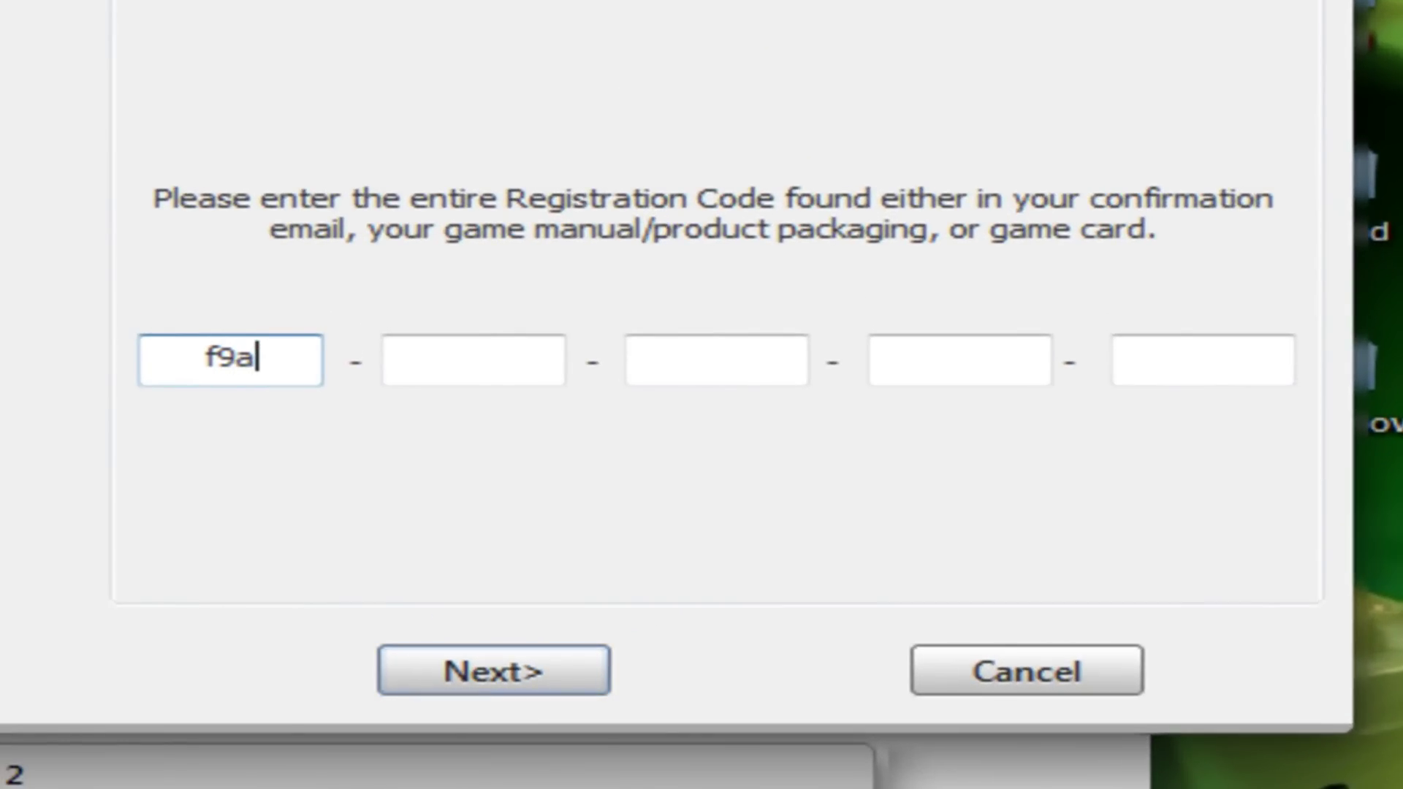
pyautogui.write('w')
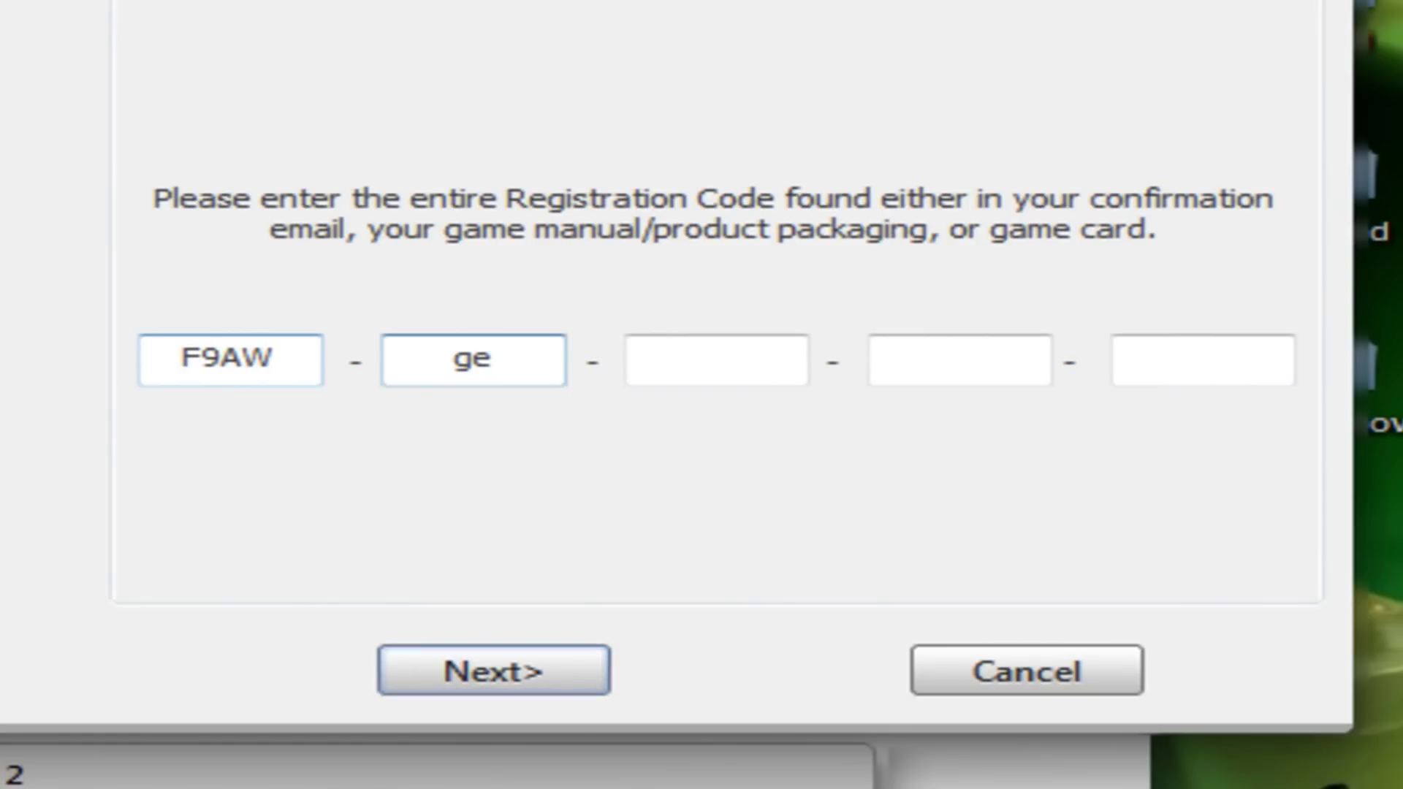
pyautogui.write('8')
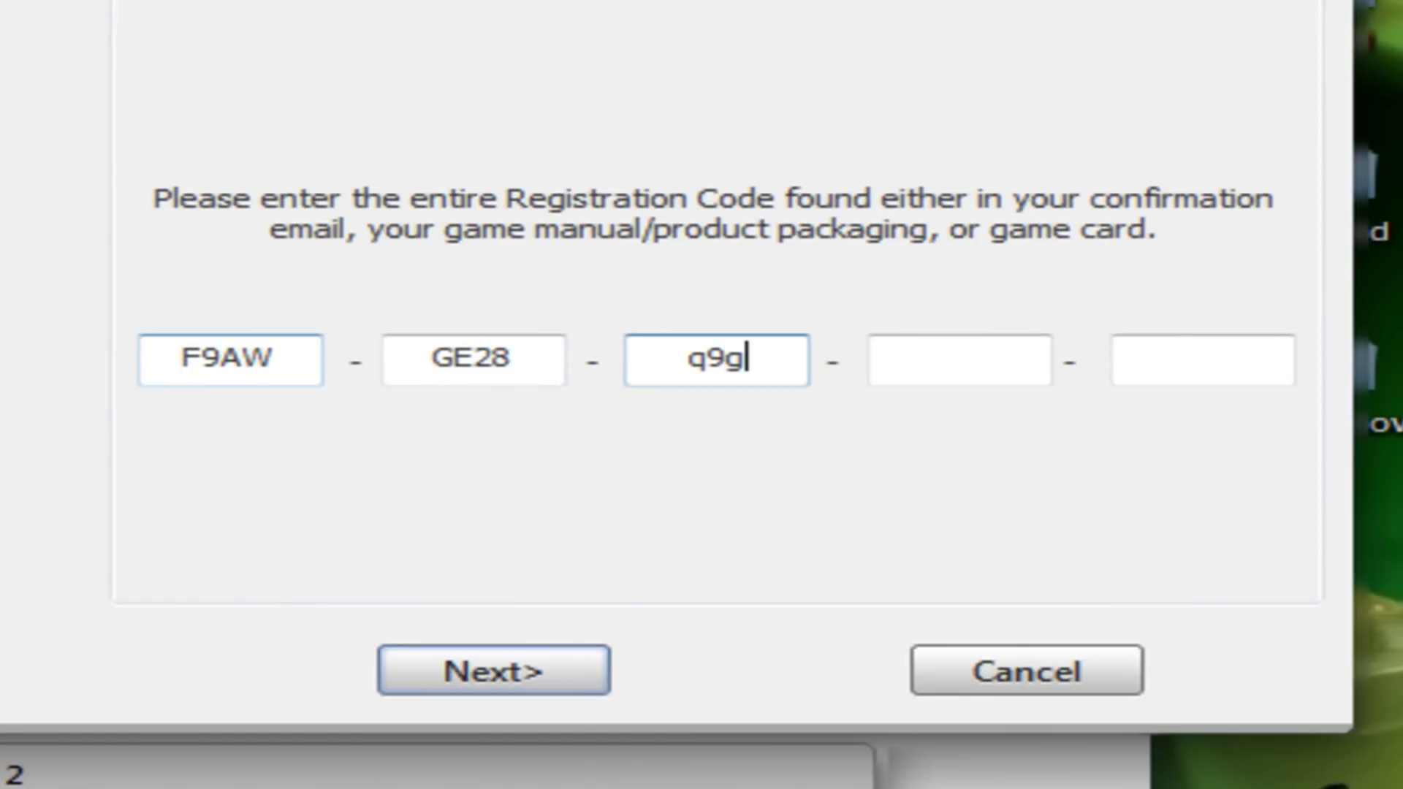
pyautogui.write('6')
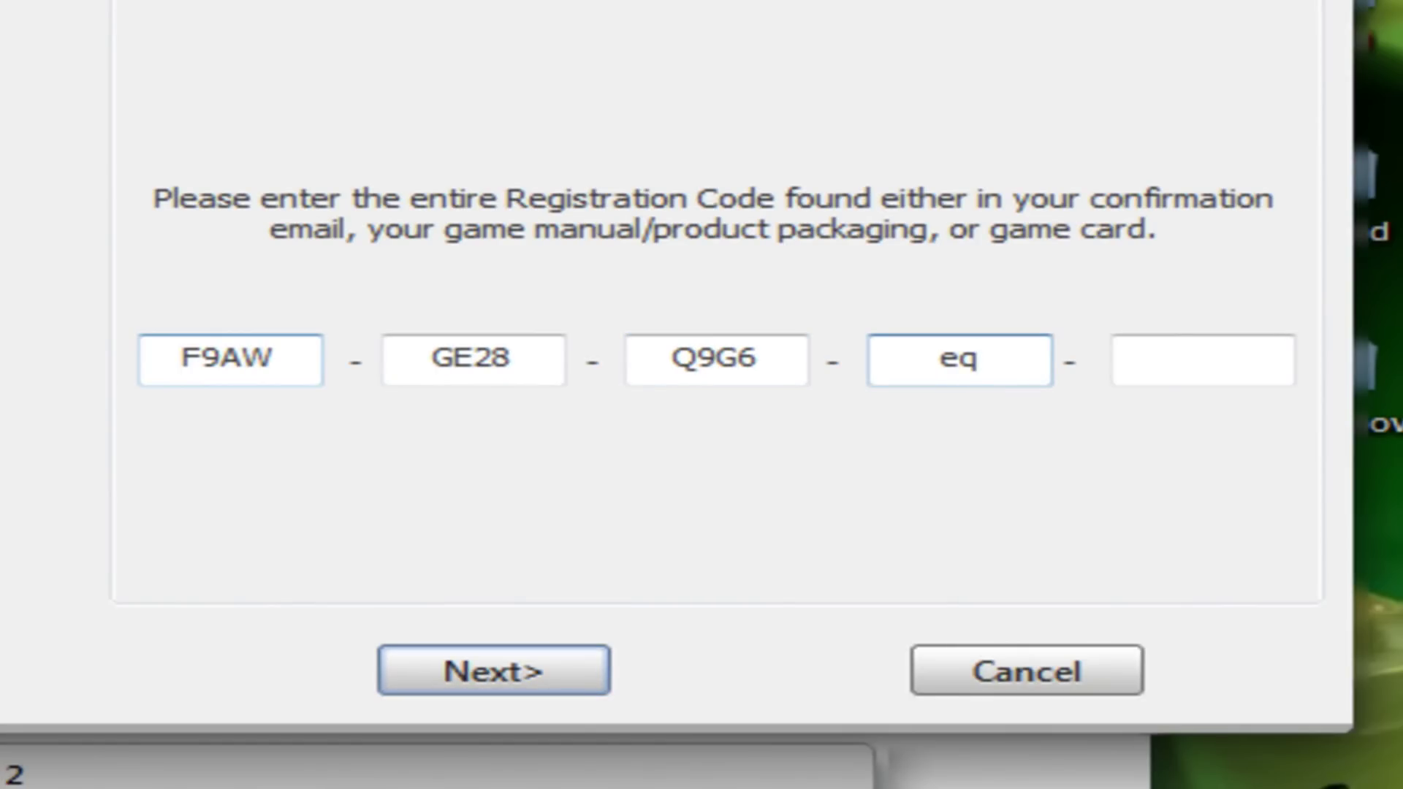
pyautogui.write('r')
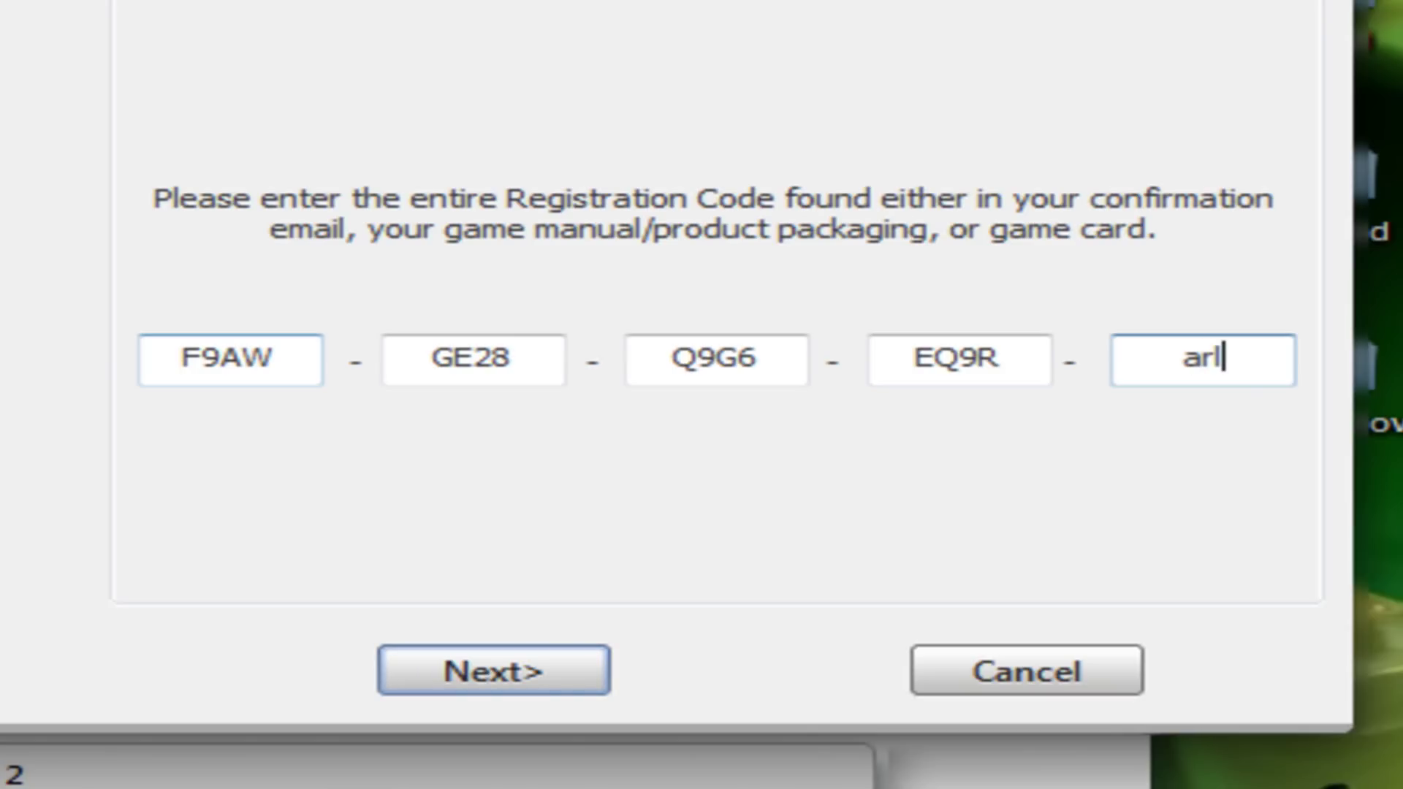
pyautogui.write('d')
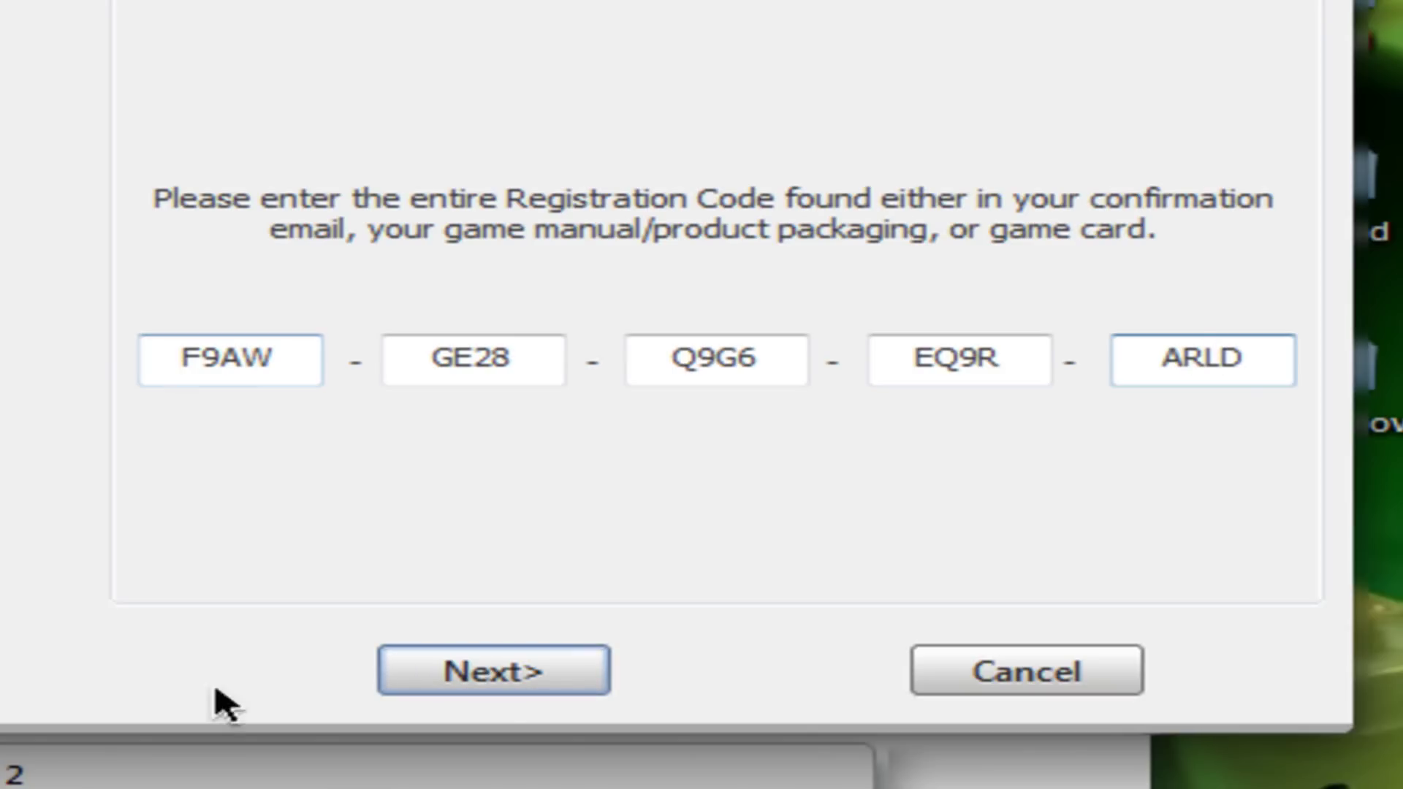
pyautogui.click(494, 671)
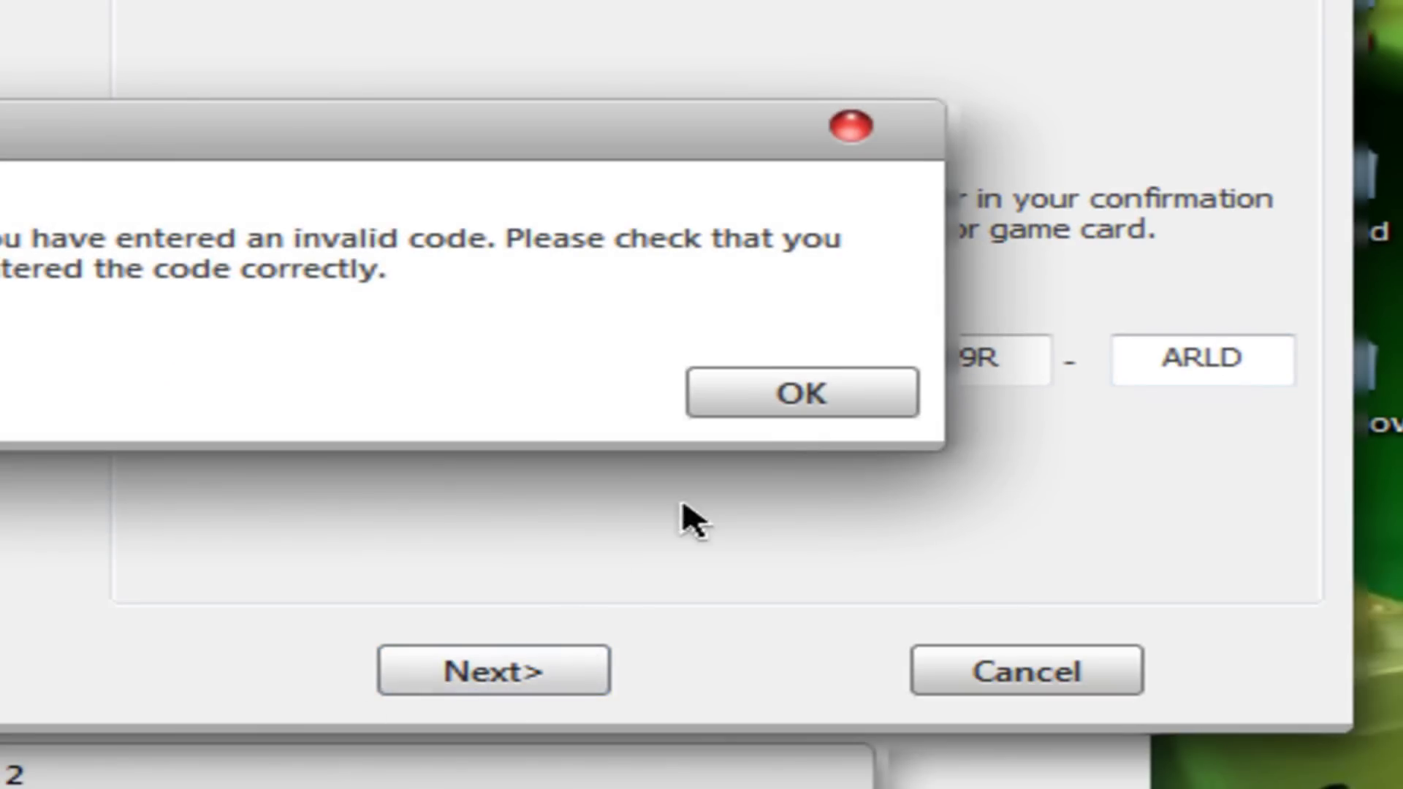
pyautogui.click(801, 394)
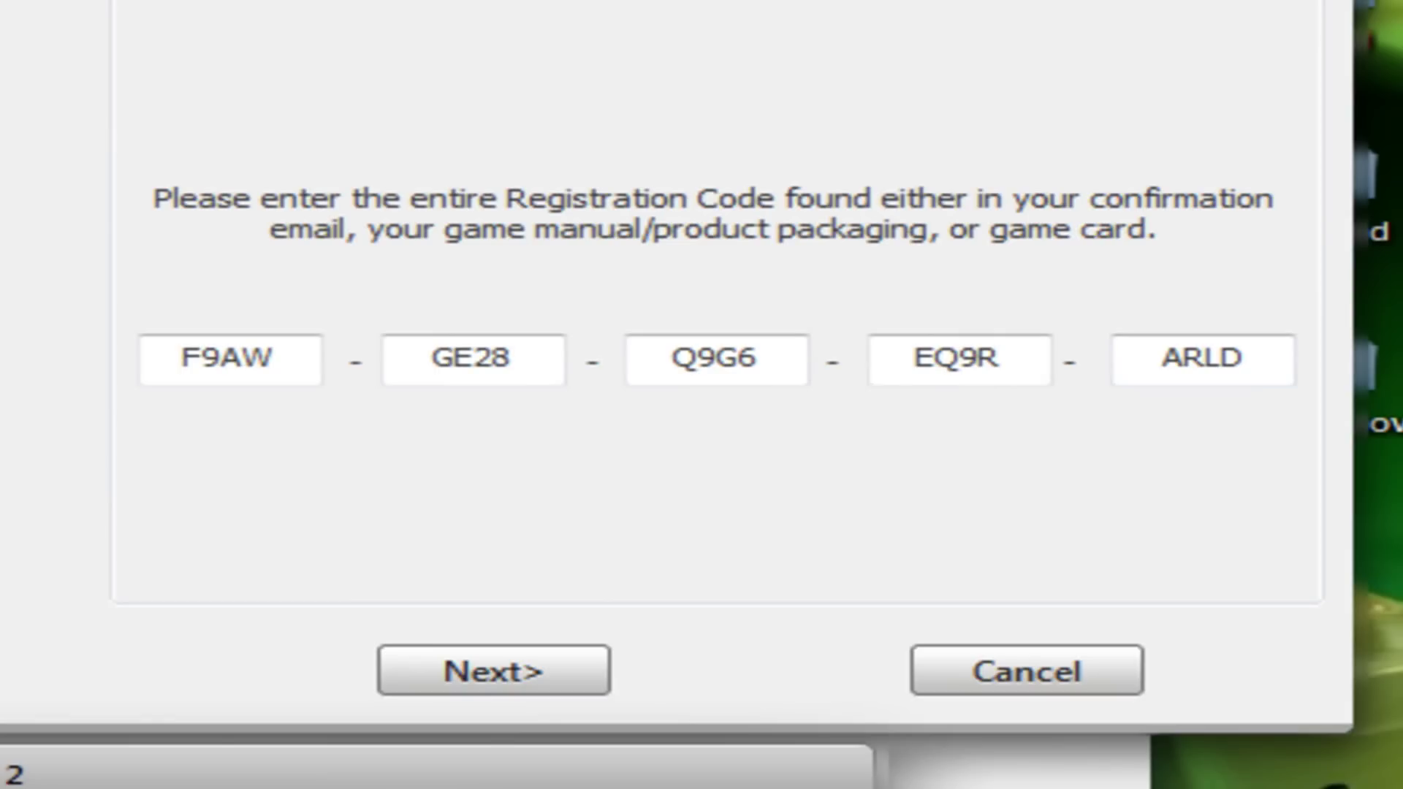
pyautogui.doubleClick(1203, 359)
pyautogui.press('BackSpace')
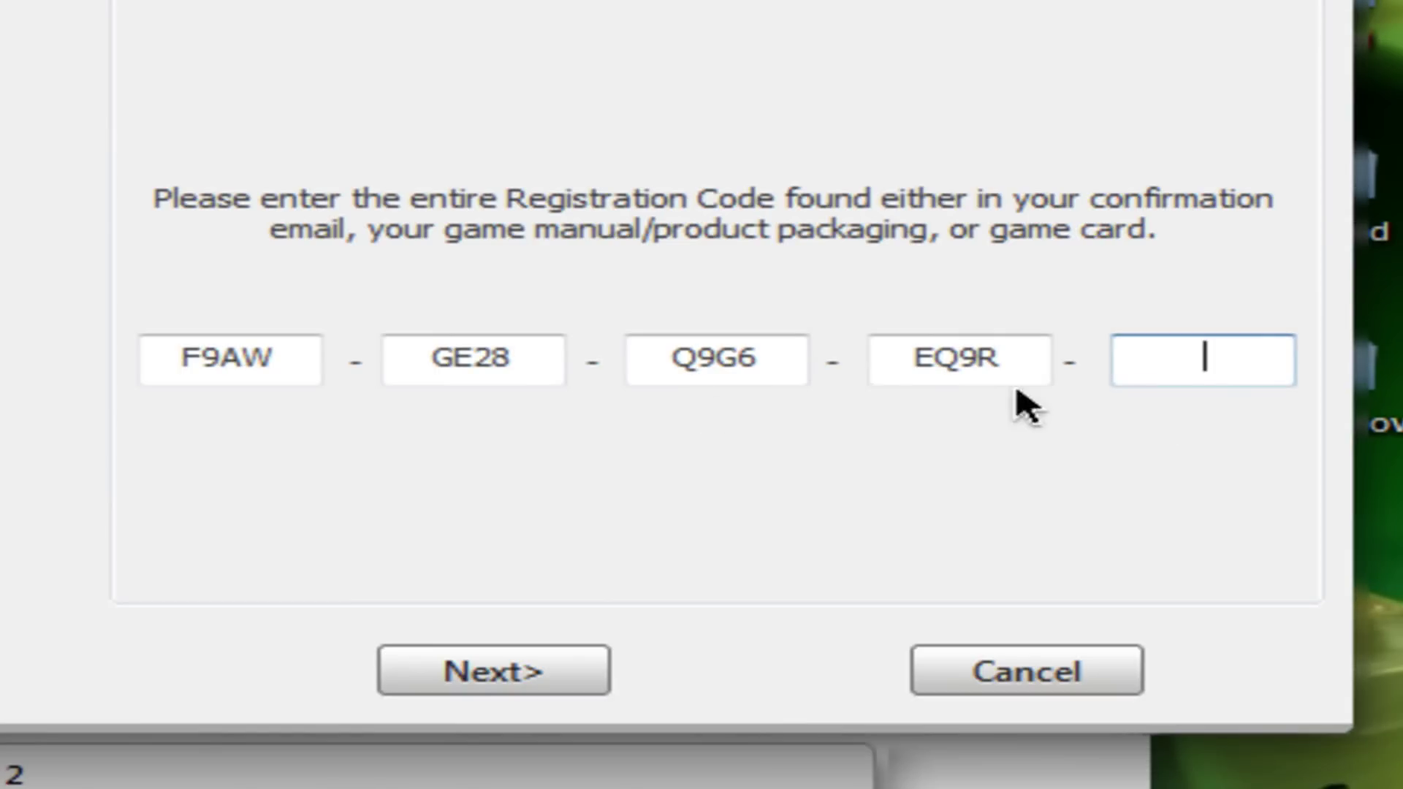
pyautogui.doubleClick(957, 359)
pyautogui.press('BackSpace')
pyautogui.doubleClick(717, 359)
pyautogui.press('BackSpace')
pyautogui.doubleClick(473, 358)
pyautogui.press('BackSpace')
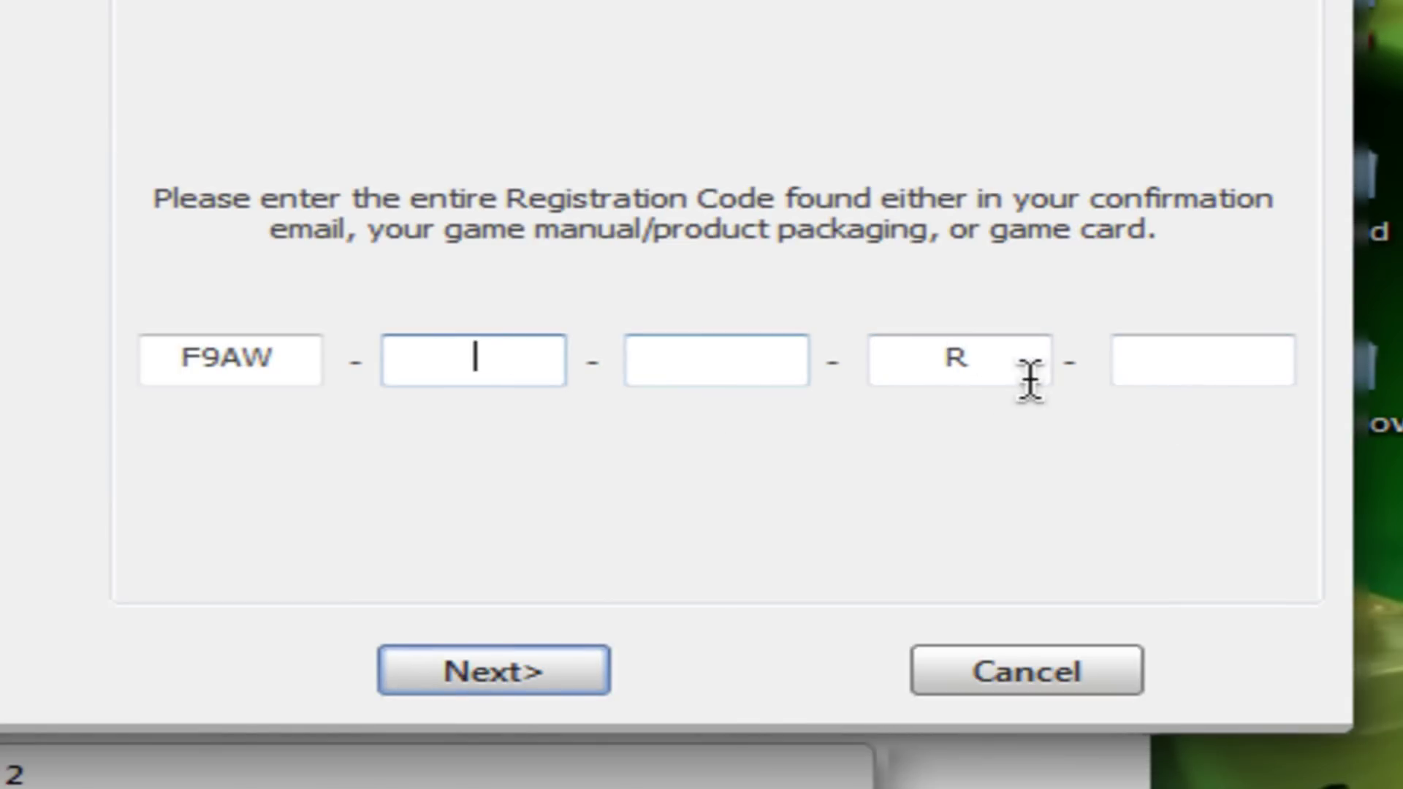
pyautogui.doubleClick(959, 359)
pyautogui.doubleClick(230, 359)
pyautogui.write('yw3')
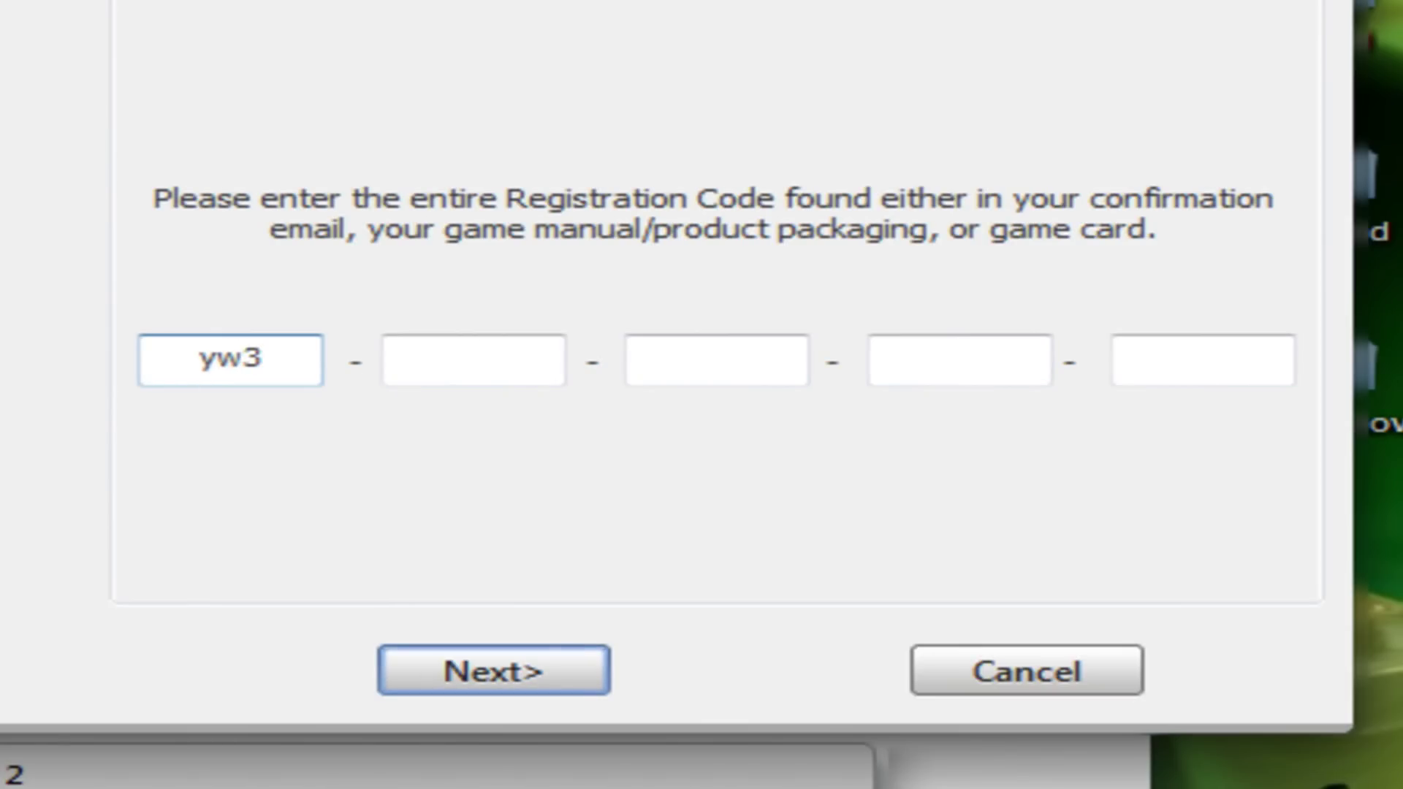
pyautogui.write('b')
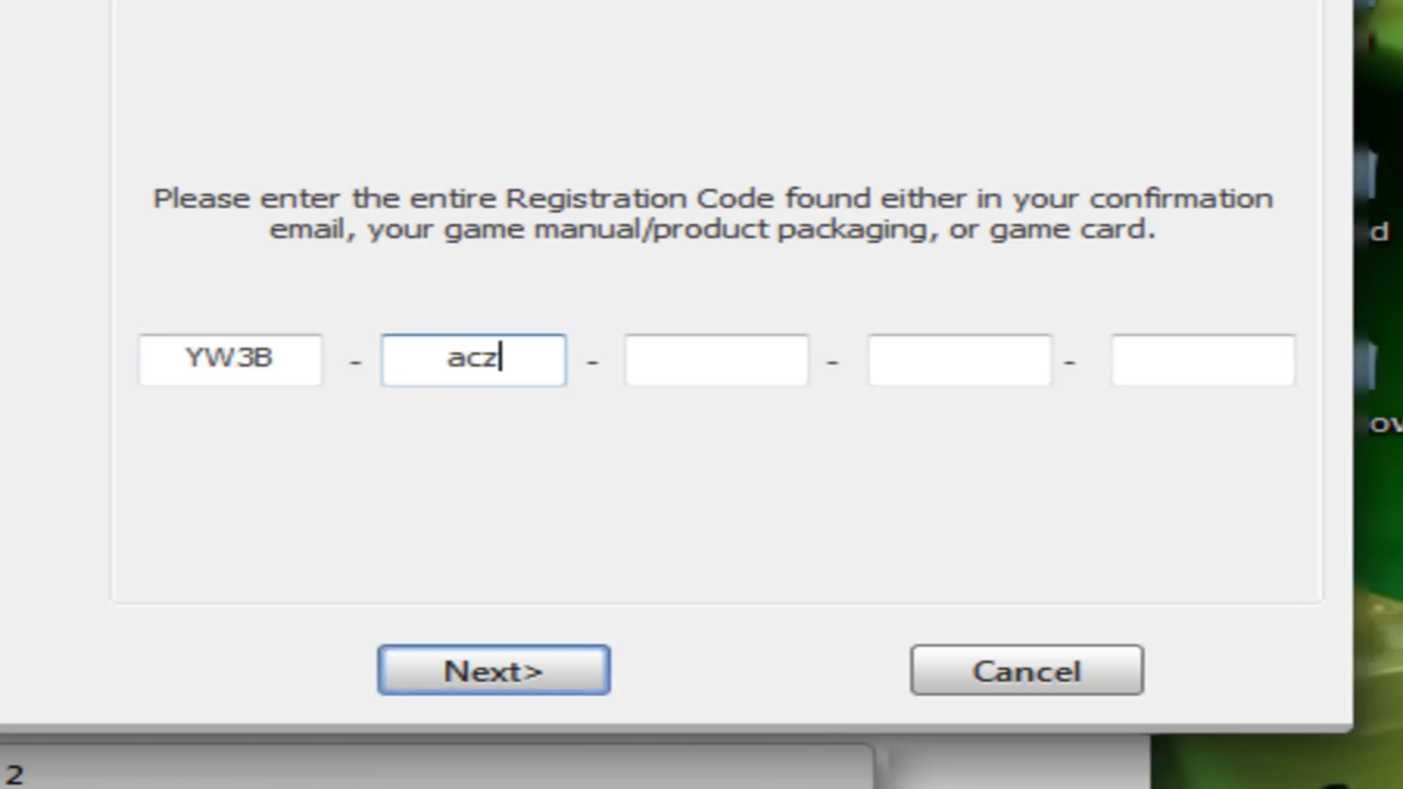
pyautogui.write('3')
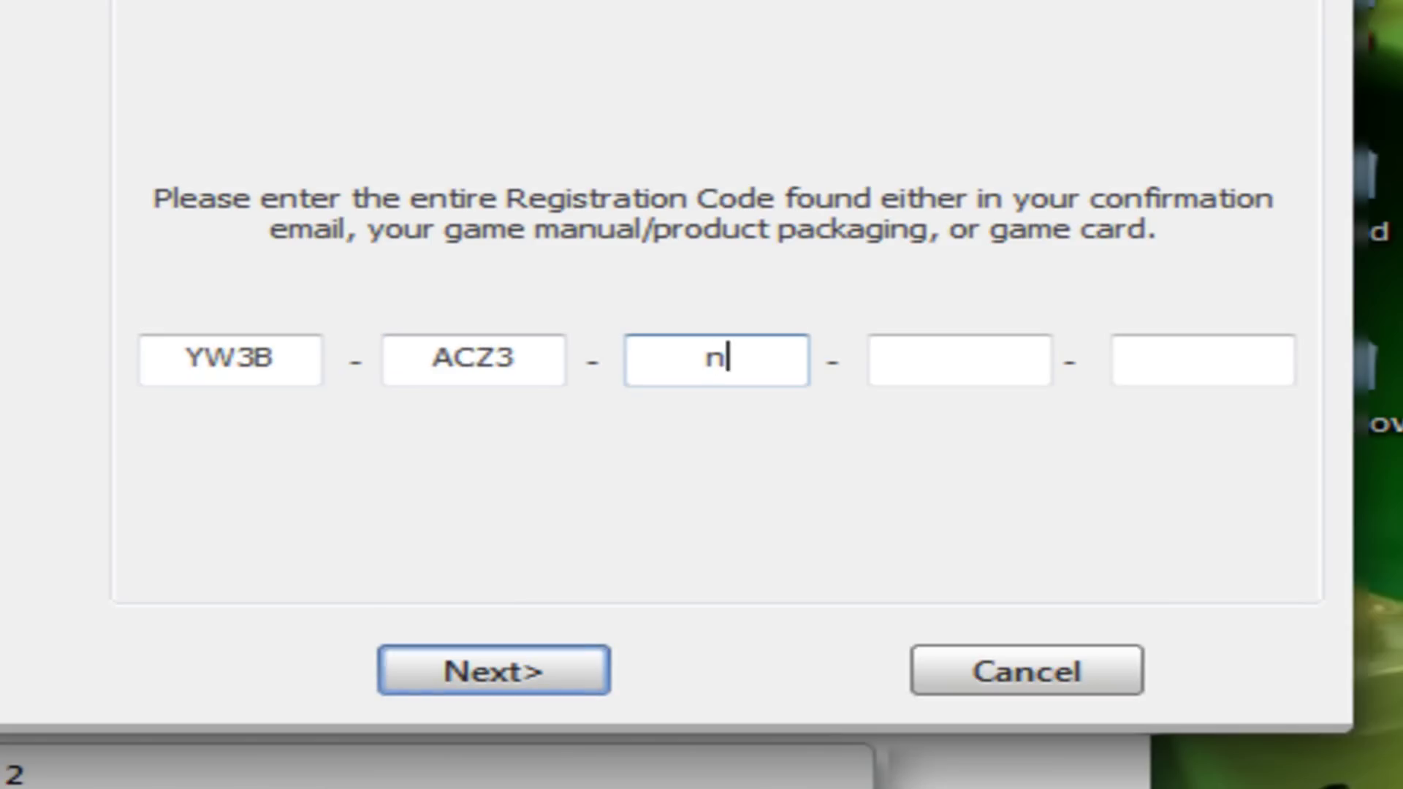
pyautogui.write('5')
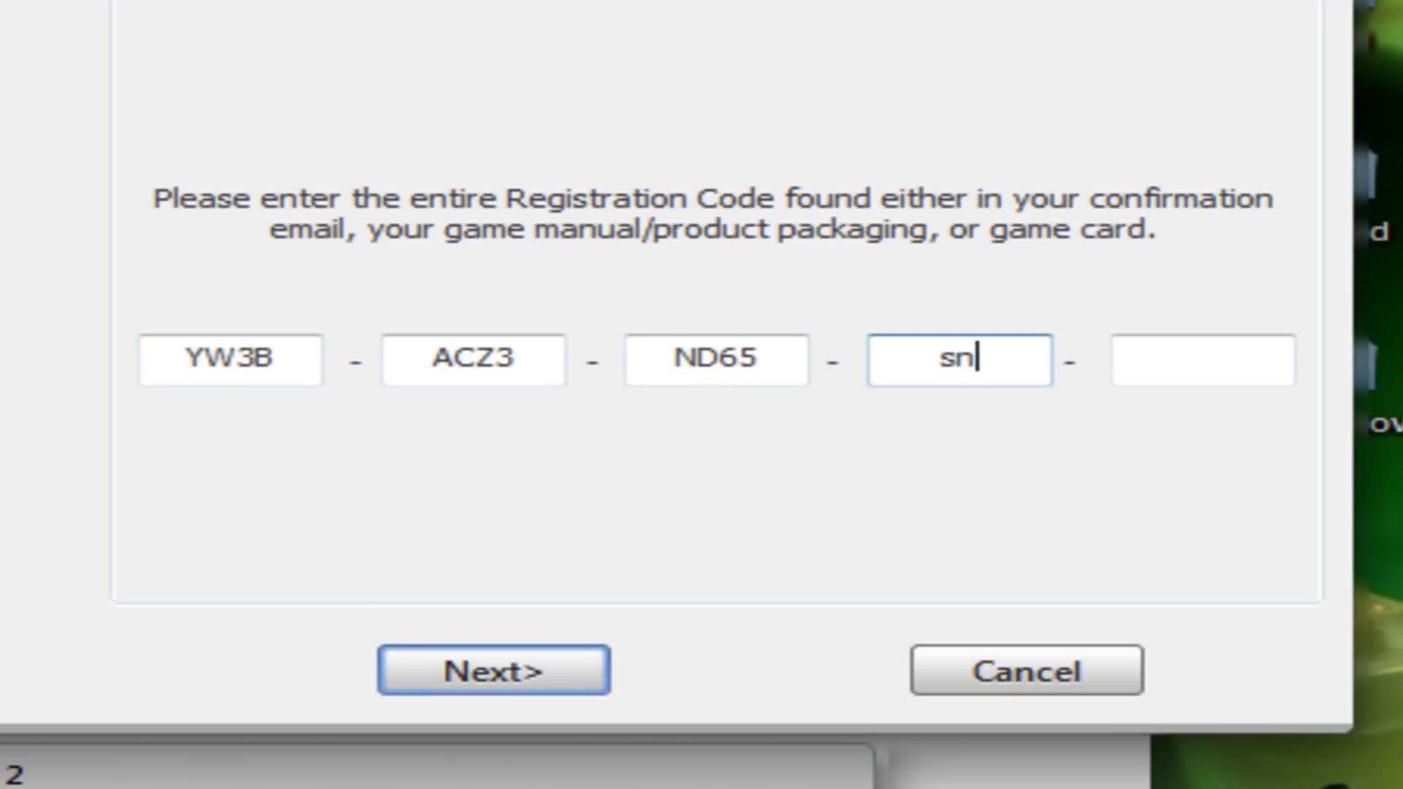
pyautogui.write('x')
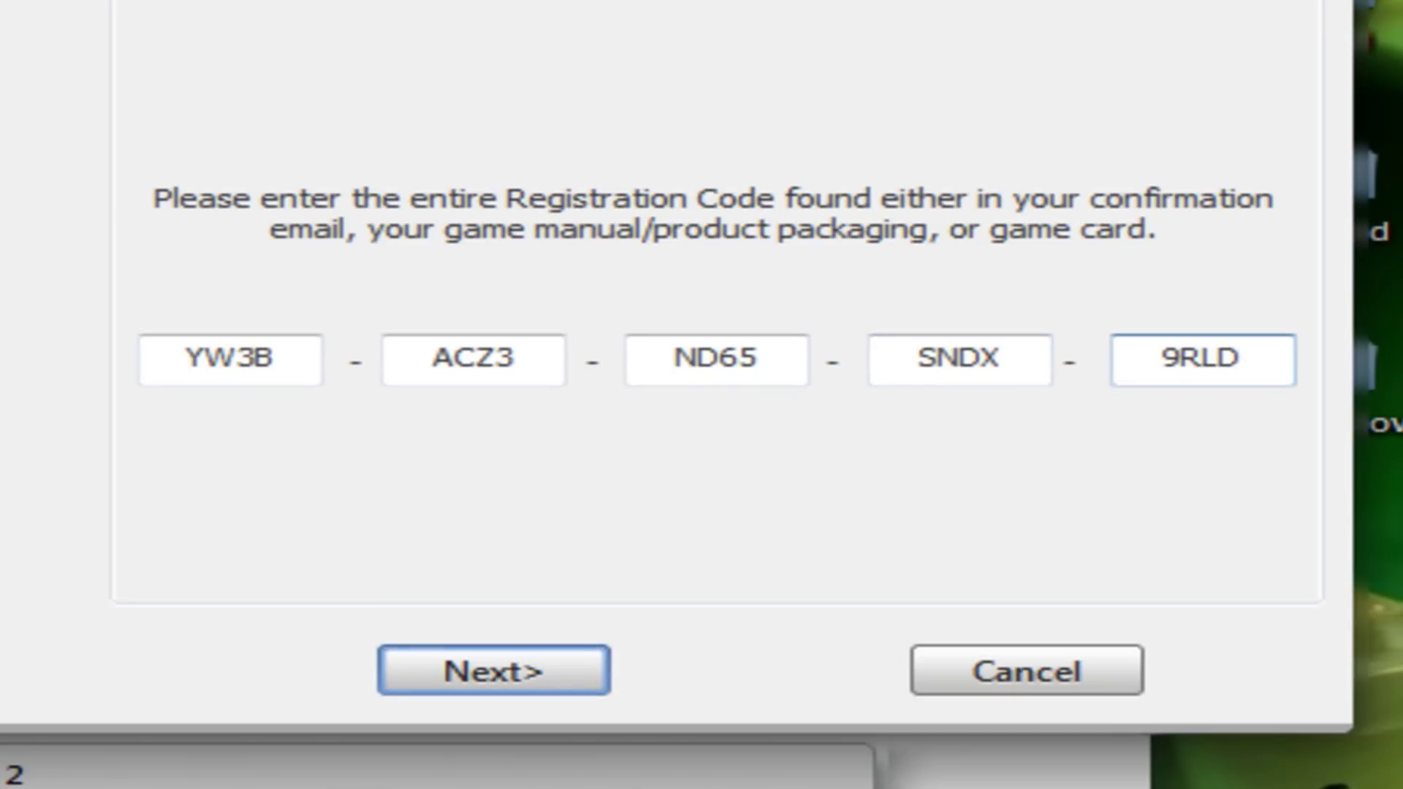
pyautogui.click(494, 672)
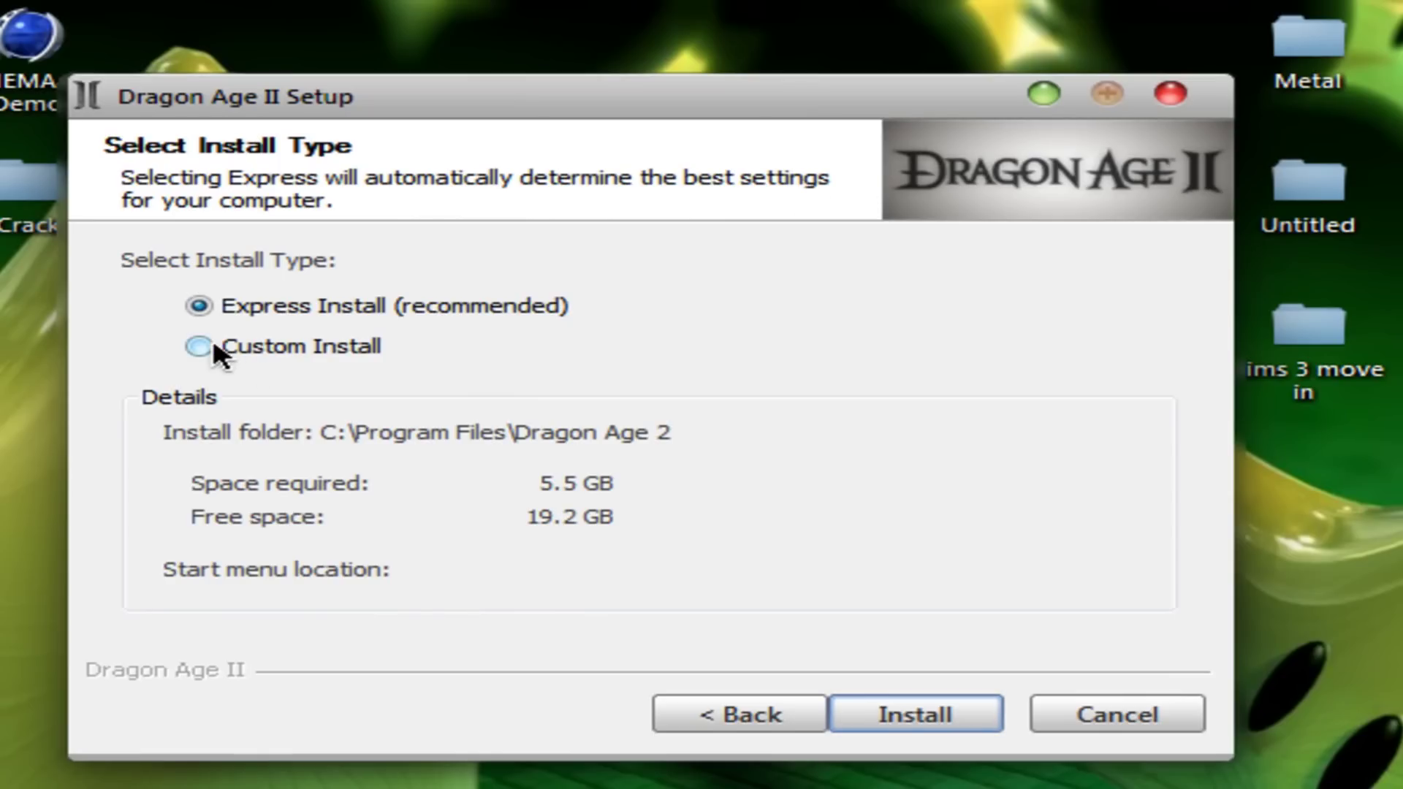
# Switch to Custom Install and back to Express Install, targeting C:\Program Files\Dragon Age 2
pyautogui.click(200, 347)
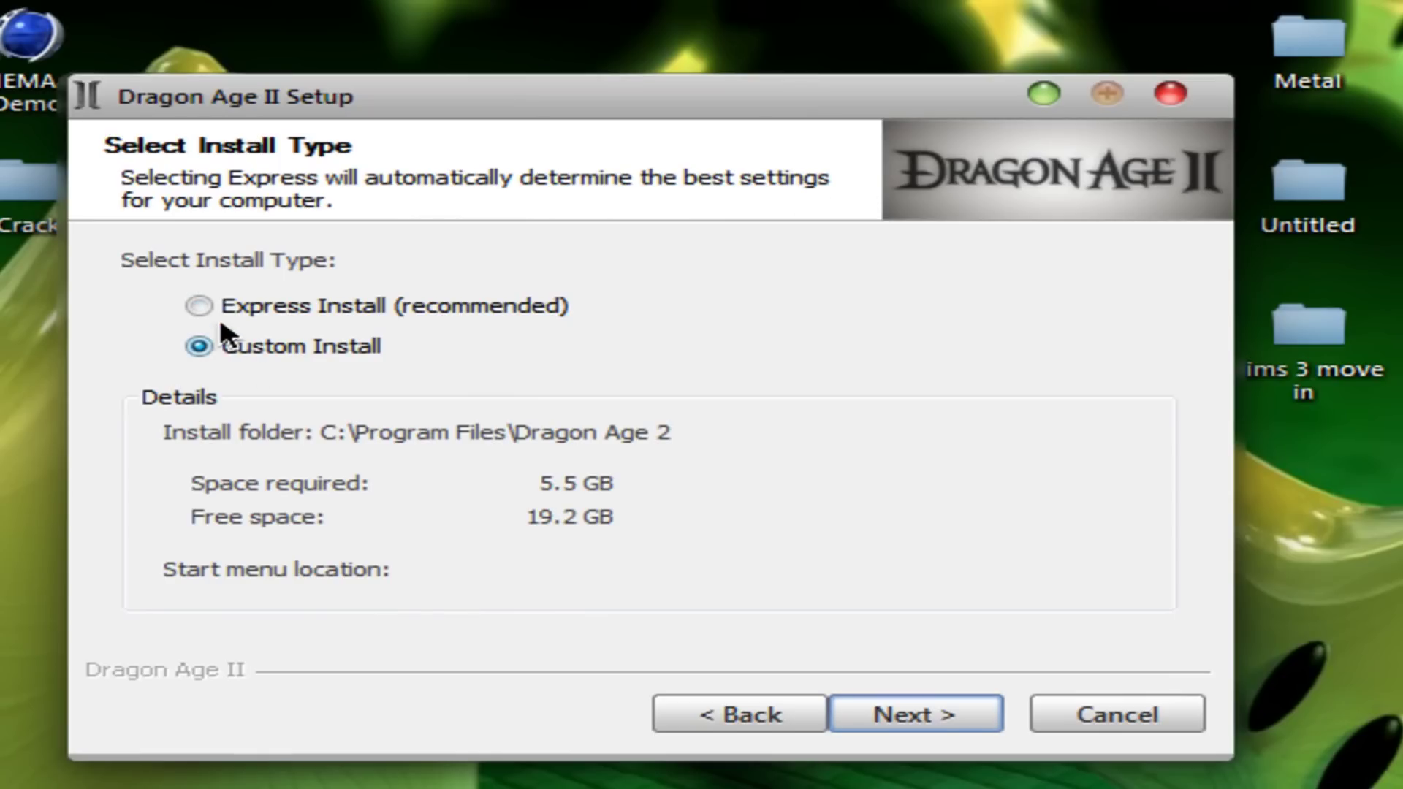
pyautogui.click(199, 307)
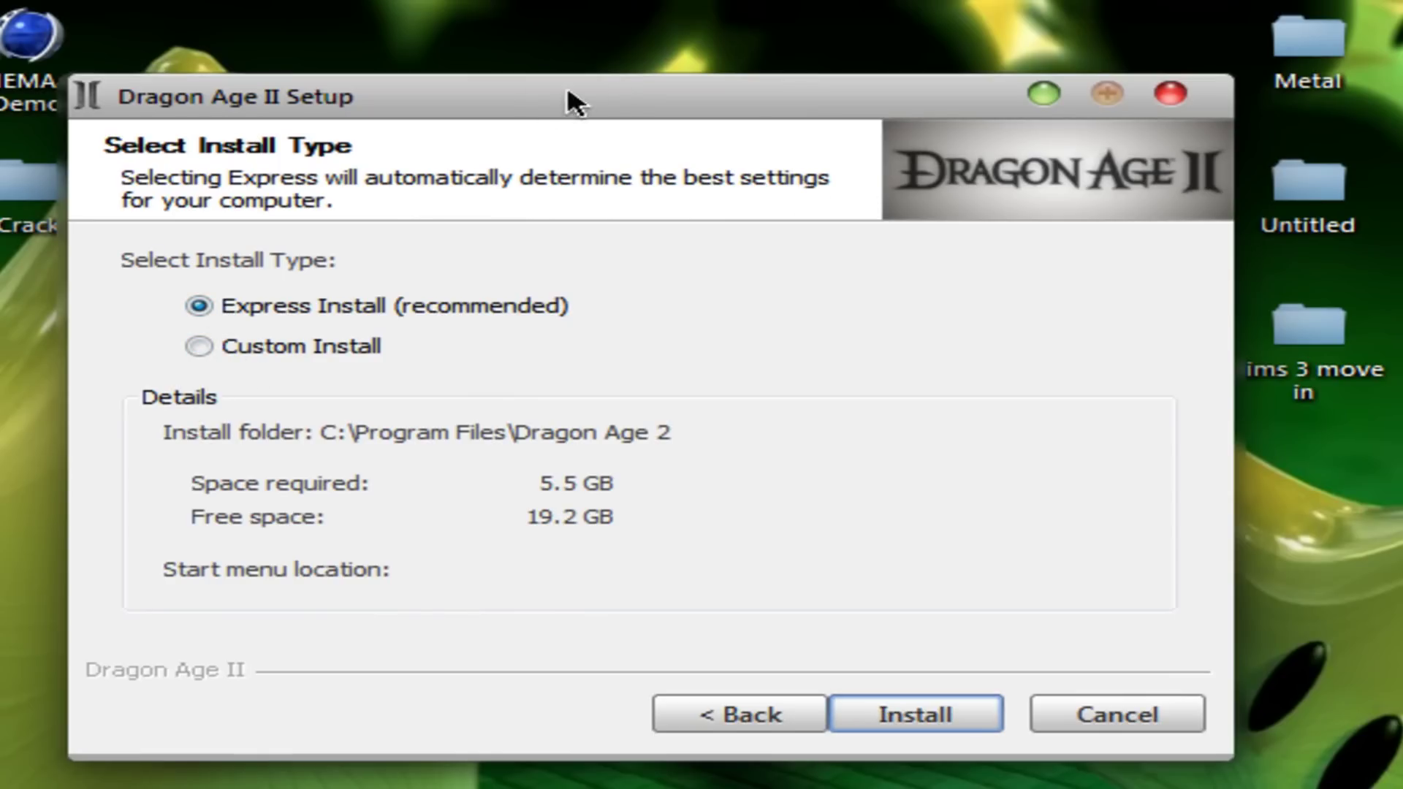
pyautogui.moveTo(614, 95); pyautogui.dragTo(776, 22)
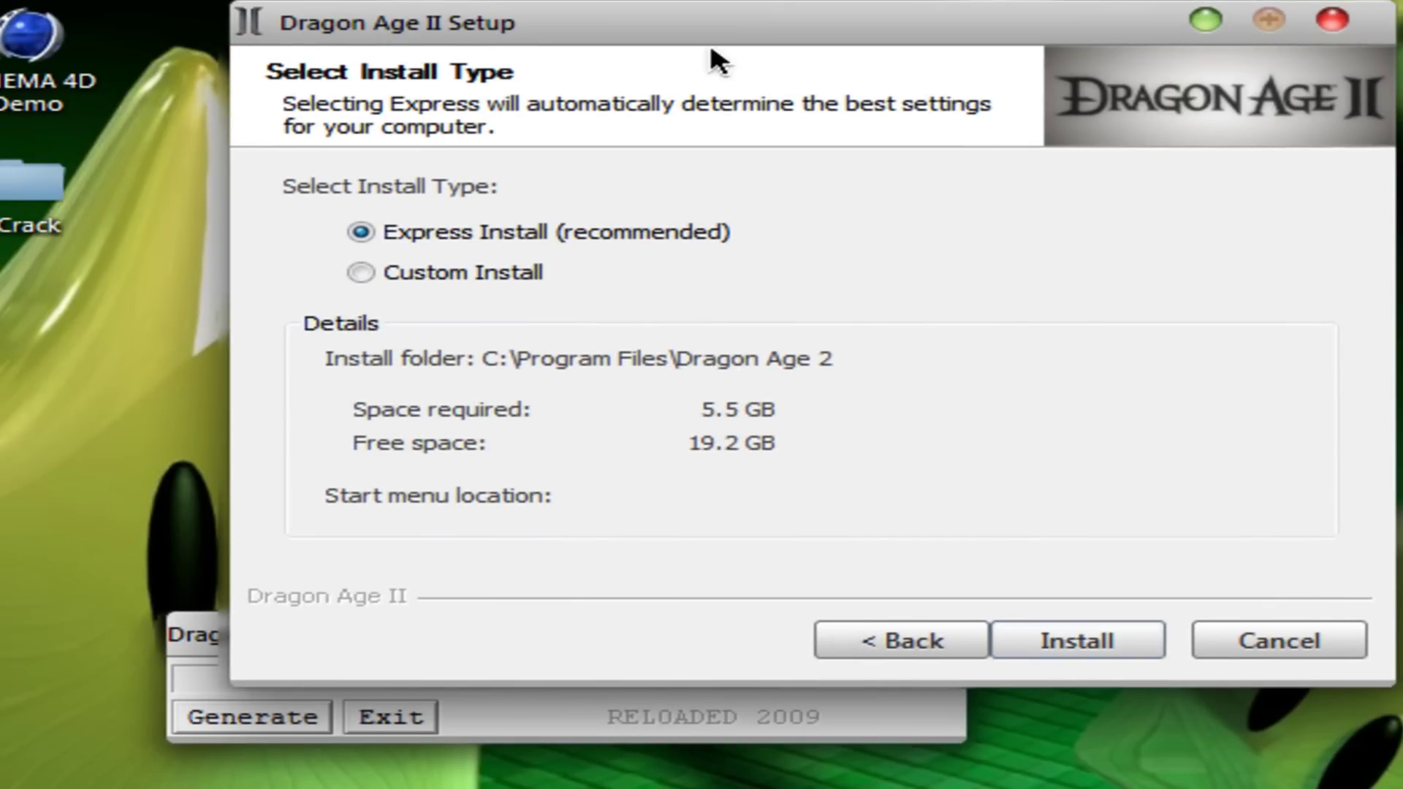
# Start the Express Install and reposition the installer while campaign_data.rar extracts
pyautogui.click(1053, 641)
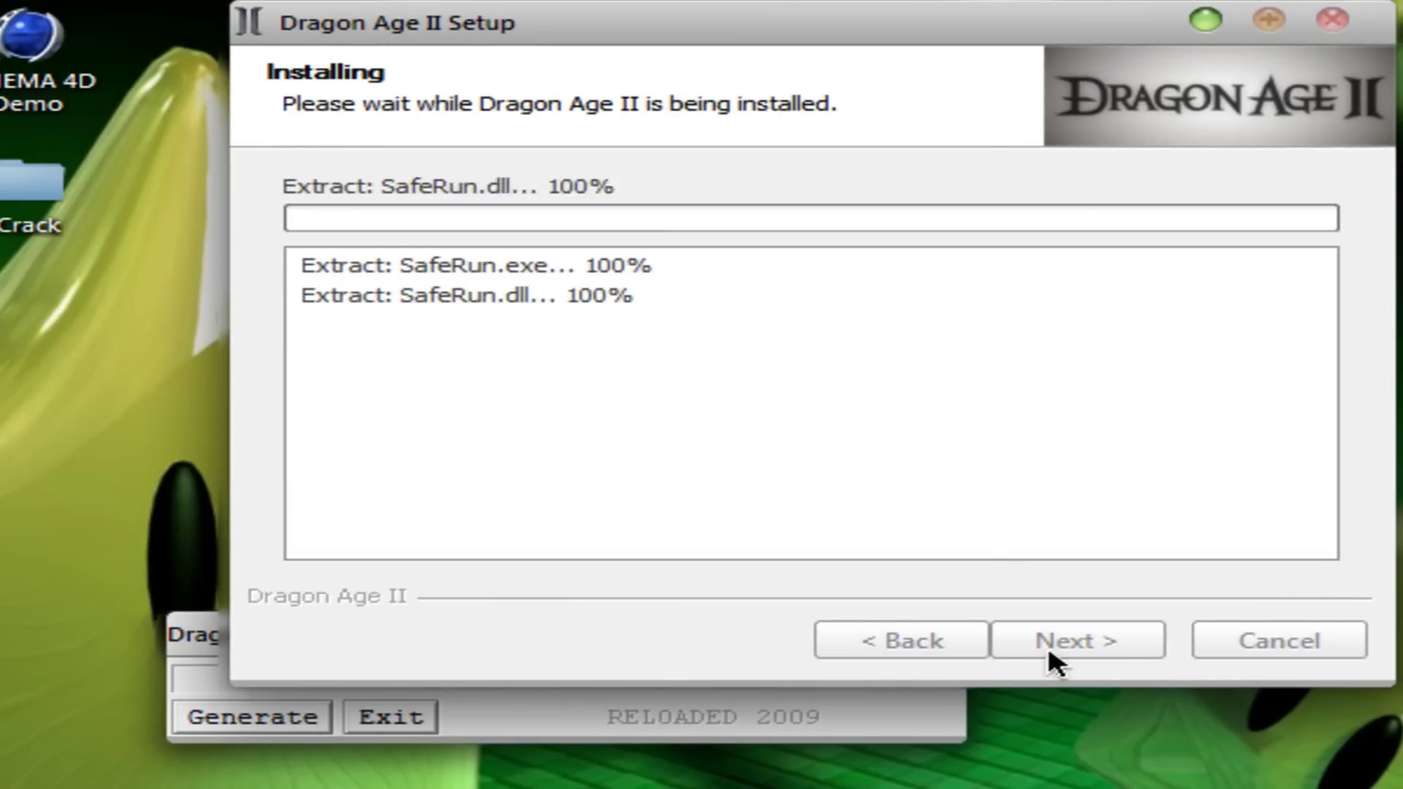
pyautogui.moveTo(805, 22); pyautogui.dragTo(649, 54)
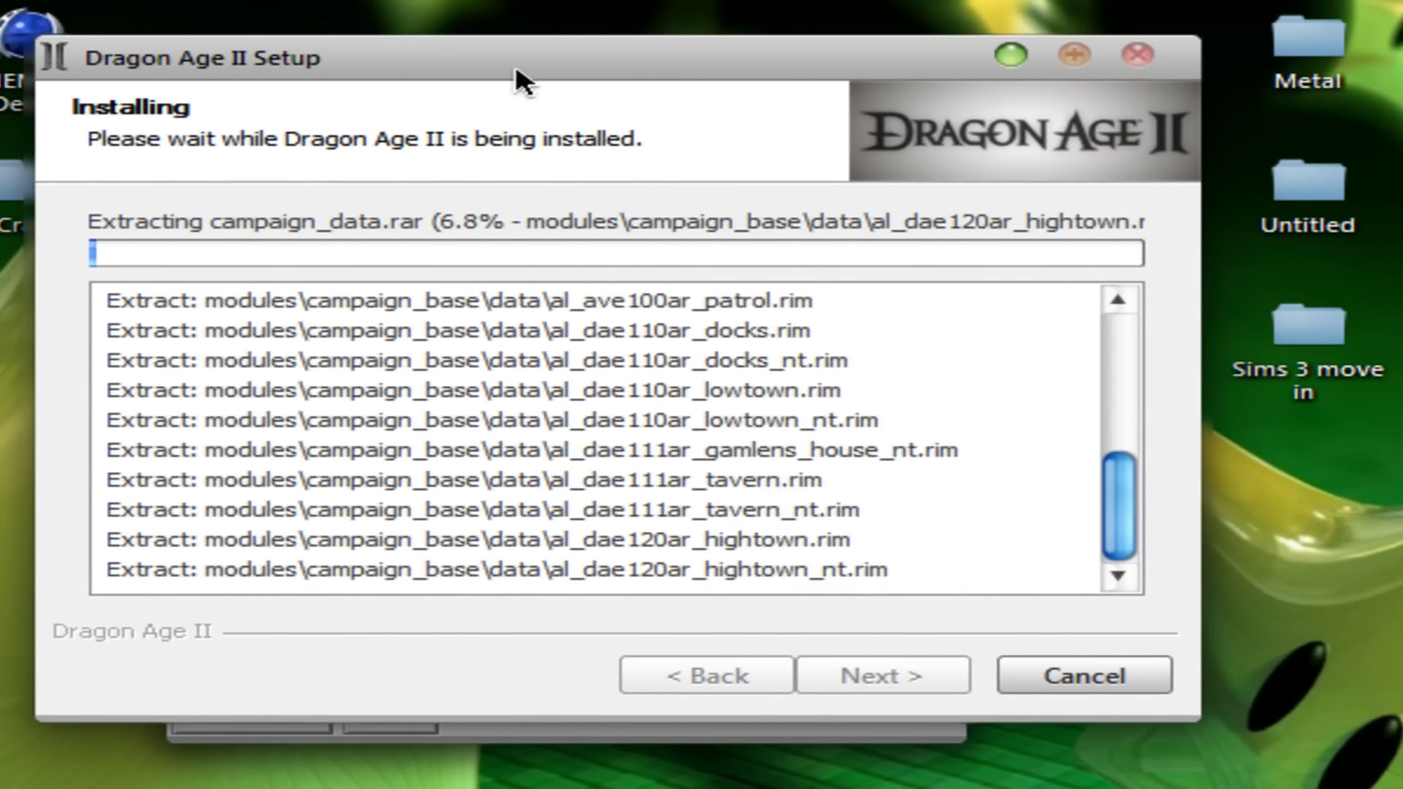
pyautogui.moveTo(515, 62)
pyautogui.mouseDown()
pyautogui.moveTo(633, 38)
pyautogui.moveTo(741, 46)
pyautogui.mouseUp()
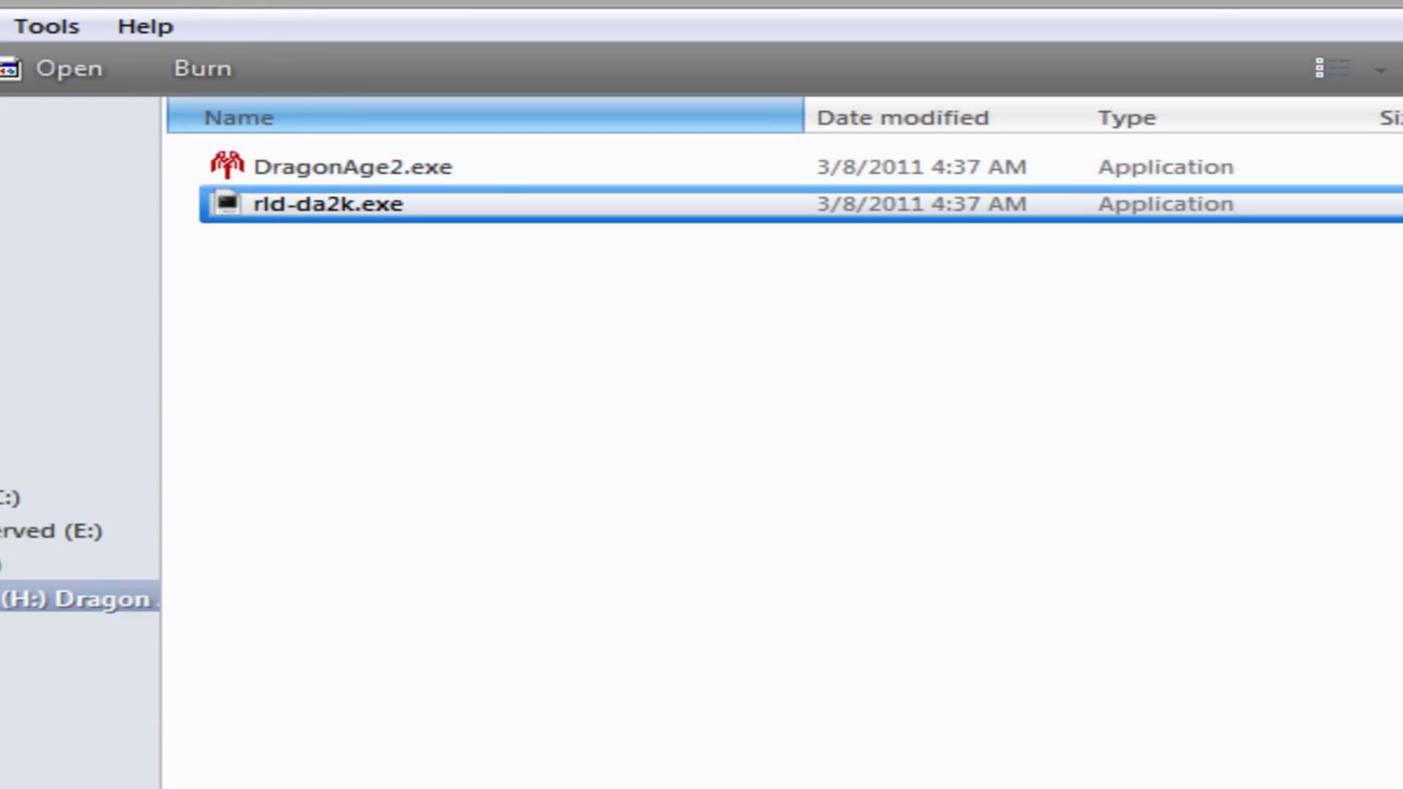
# Browse from Computer into Local Disk (C:) and open Program Files
pyautogui.press('super')
pyautogui.click(106, 315)
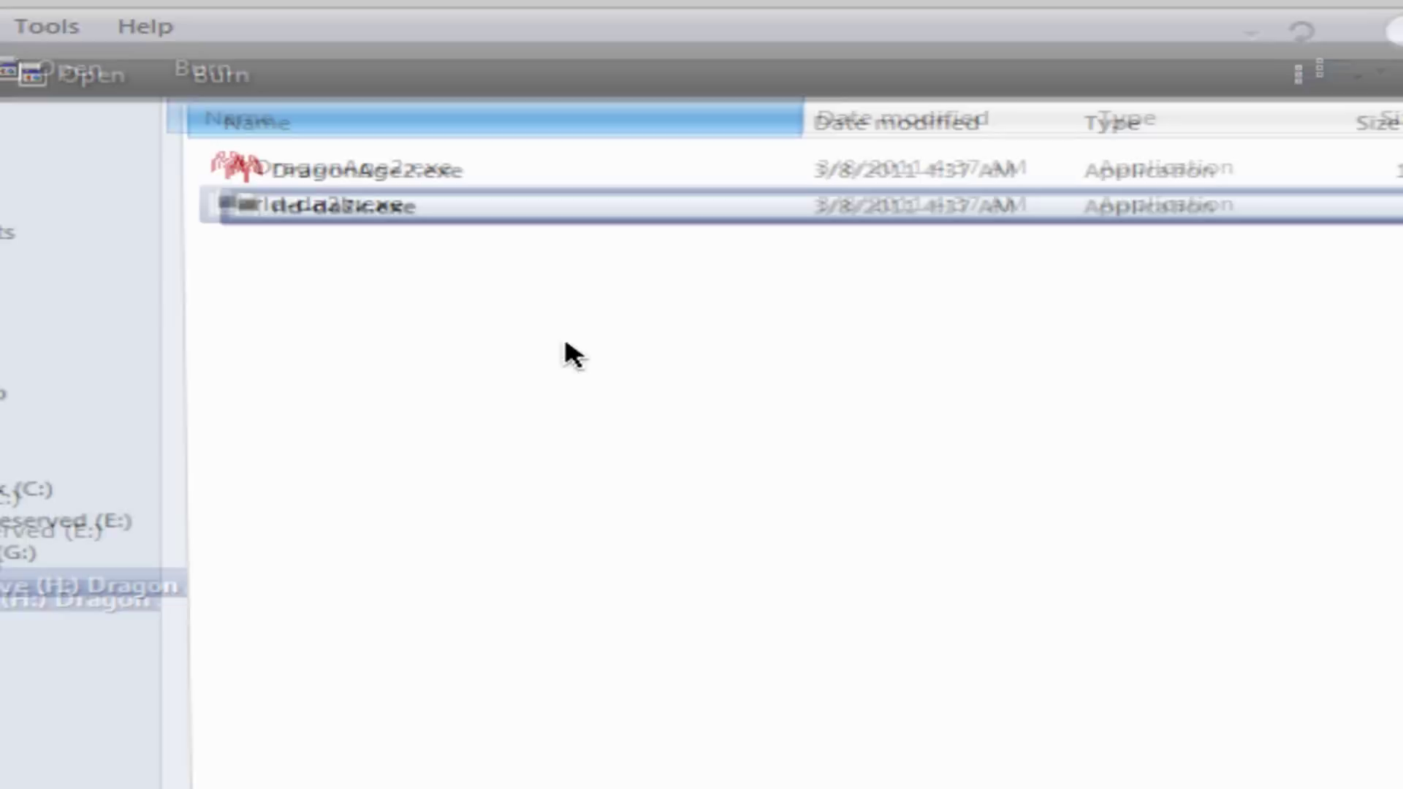
pyautogui.click(636, 382)
pyautogui.doubleClick(531, 246)
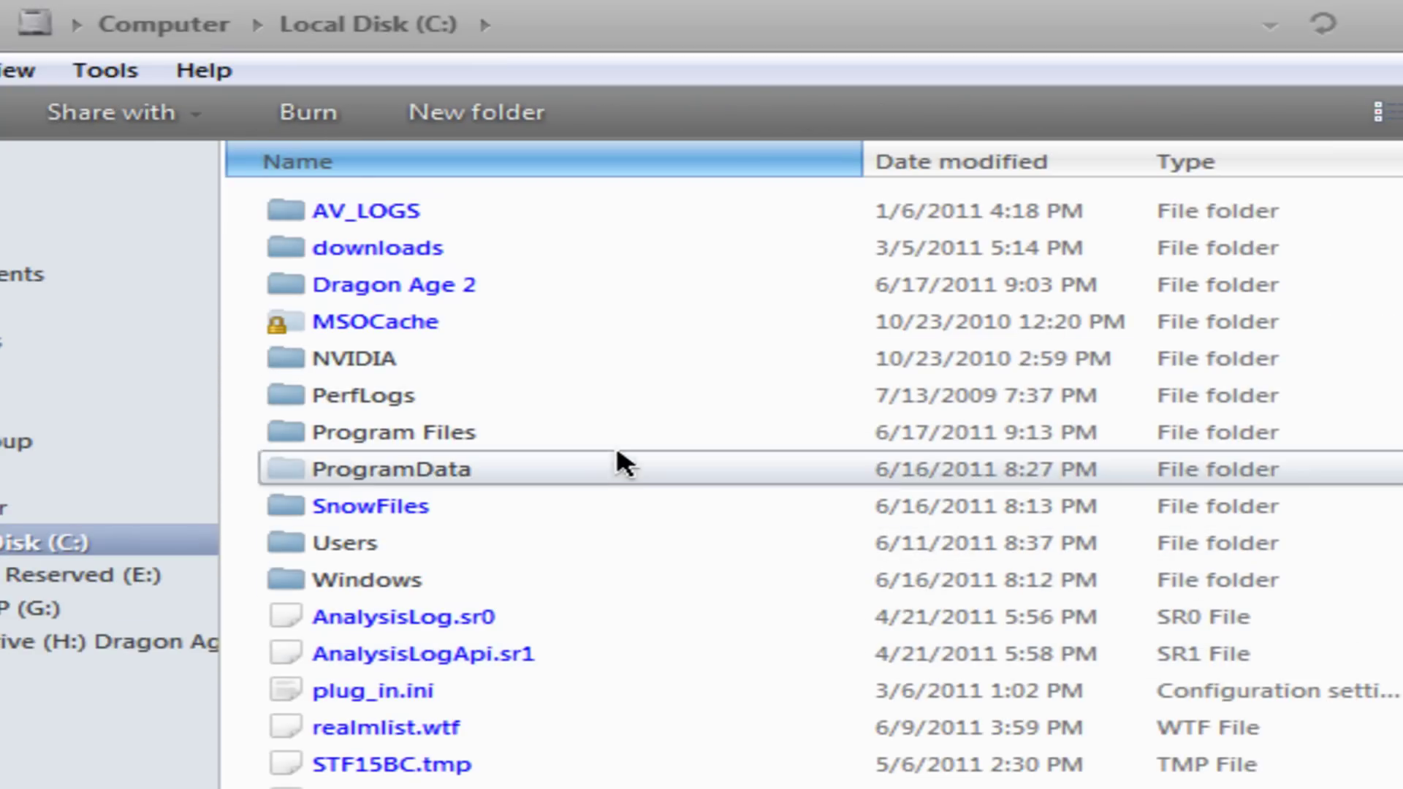
pyautogui.doubleClick(615, 426)
pyautogui.scroll(-2, 658, 548)
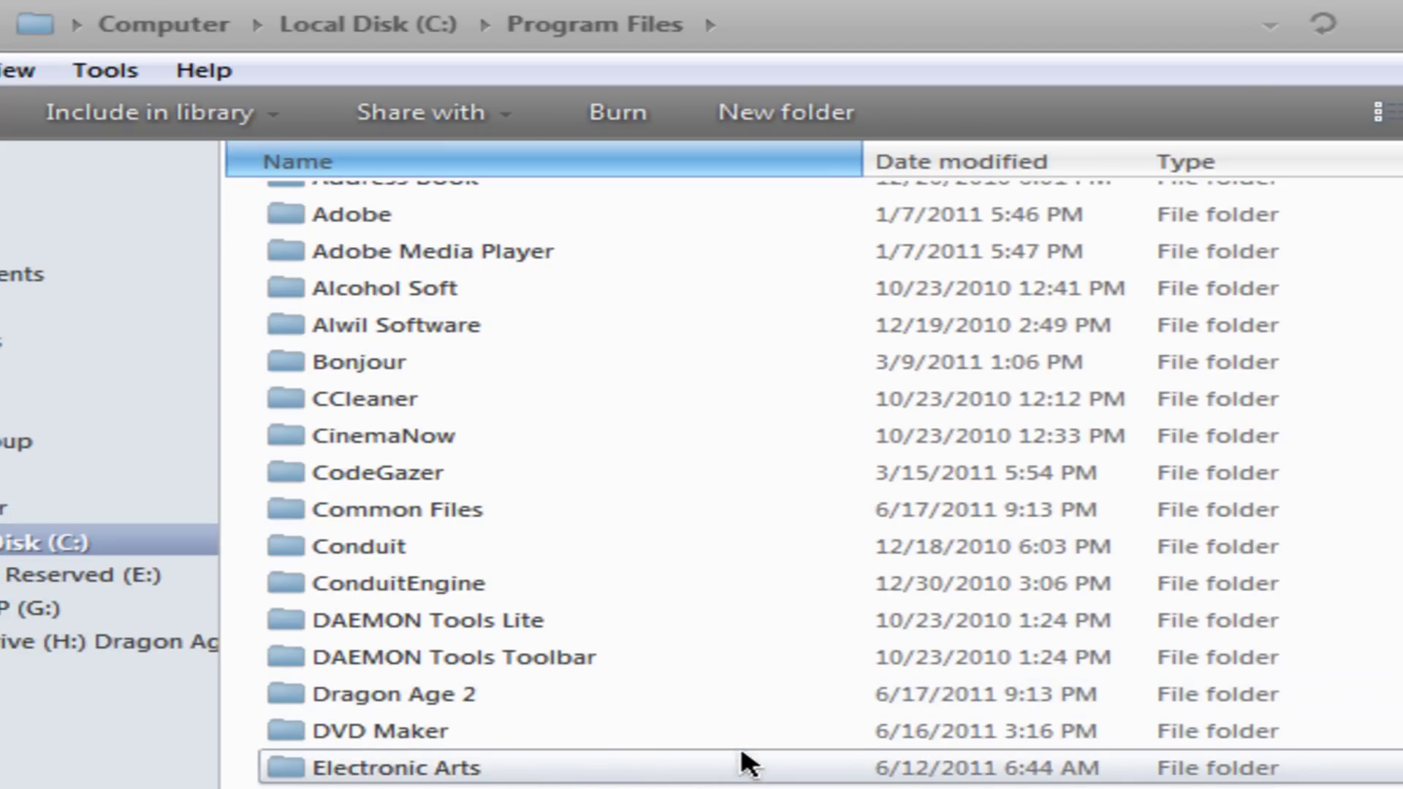
# Inspect Dragon Age 2\modules\campaign_base, go back, and select DragonAge2.exe on the disc
pyautogui.click(679, 694)
pyautogui.doubleClick(423, 690)
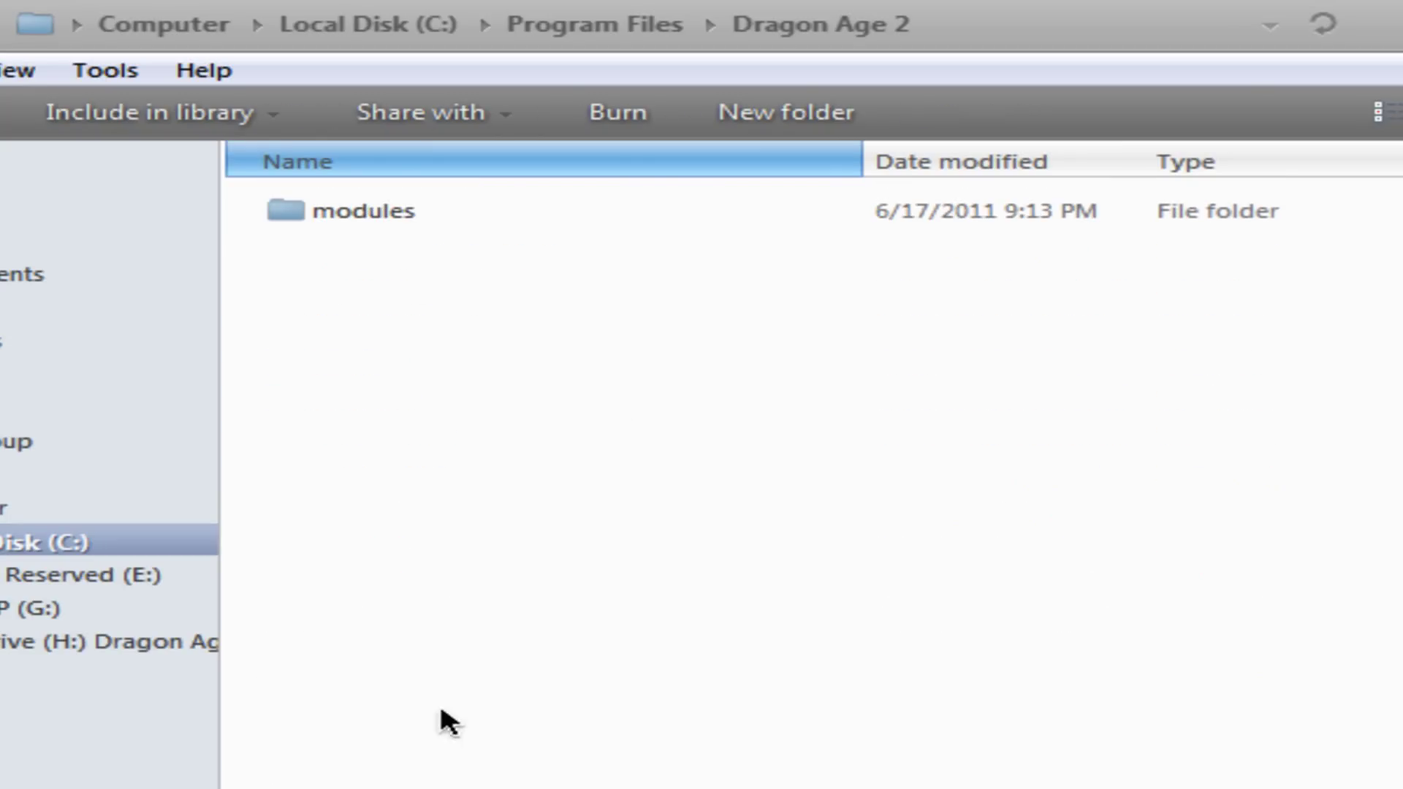
pyautogui.doubleClick(377, 203)
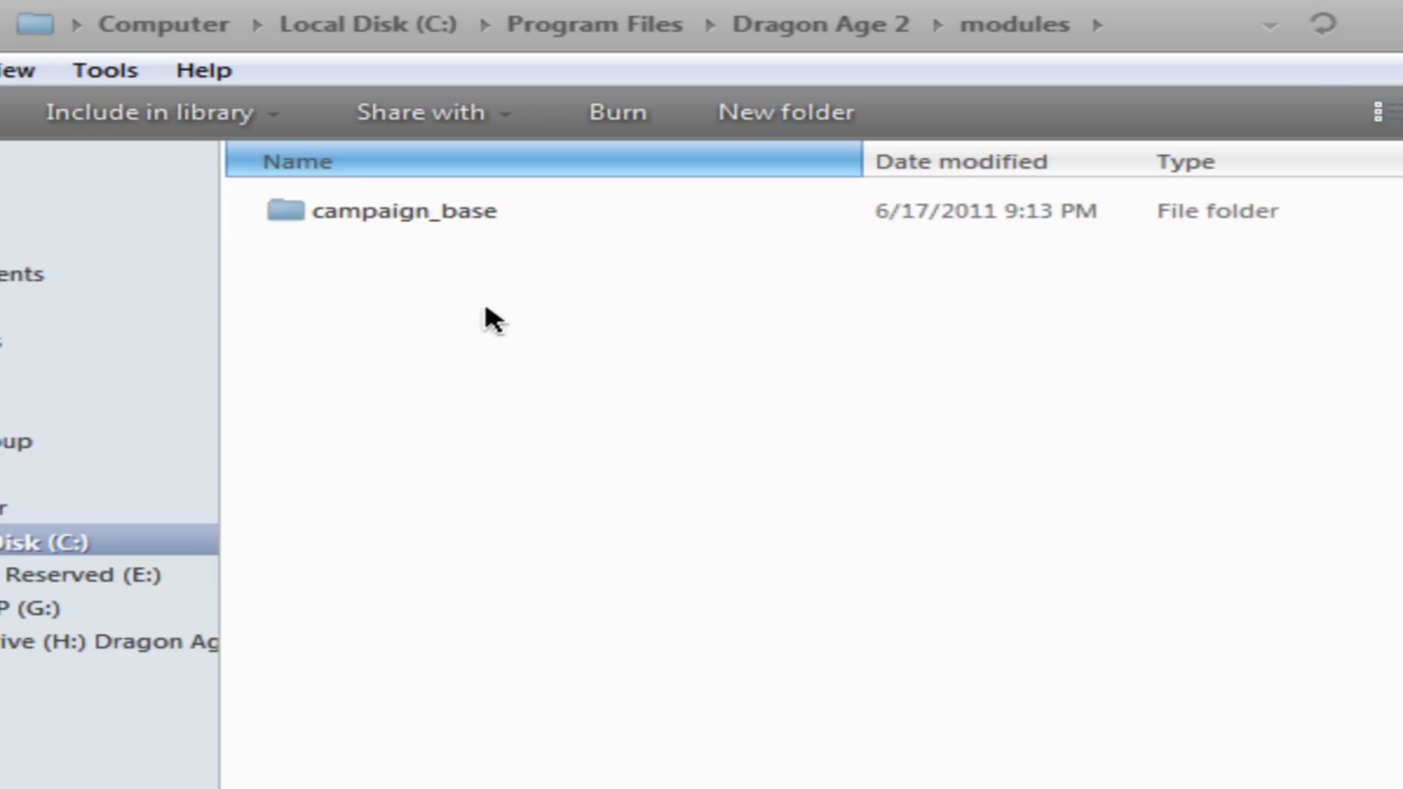
pyautogui.doubleClick(392, 210)
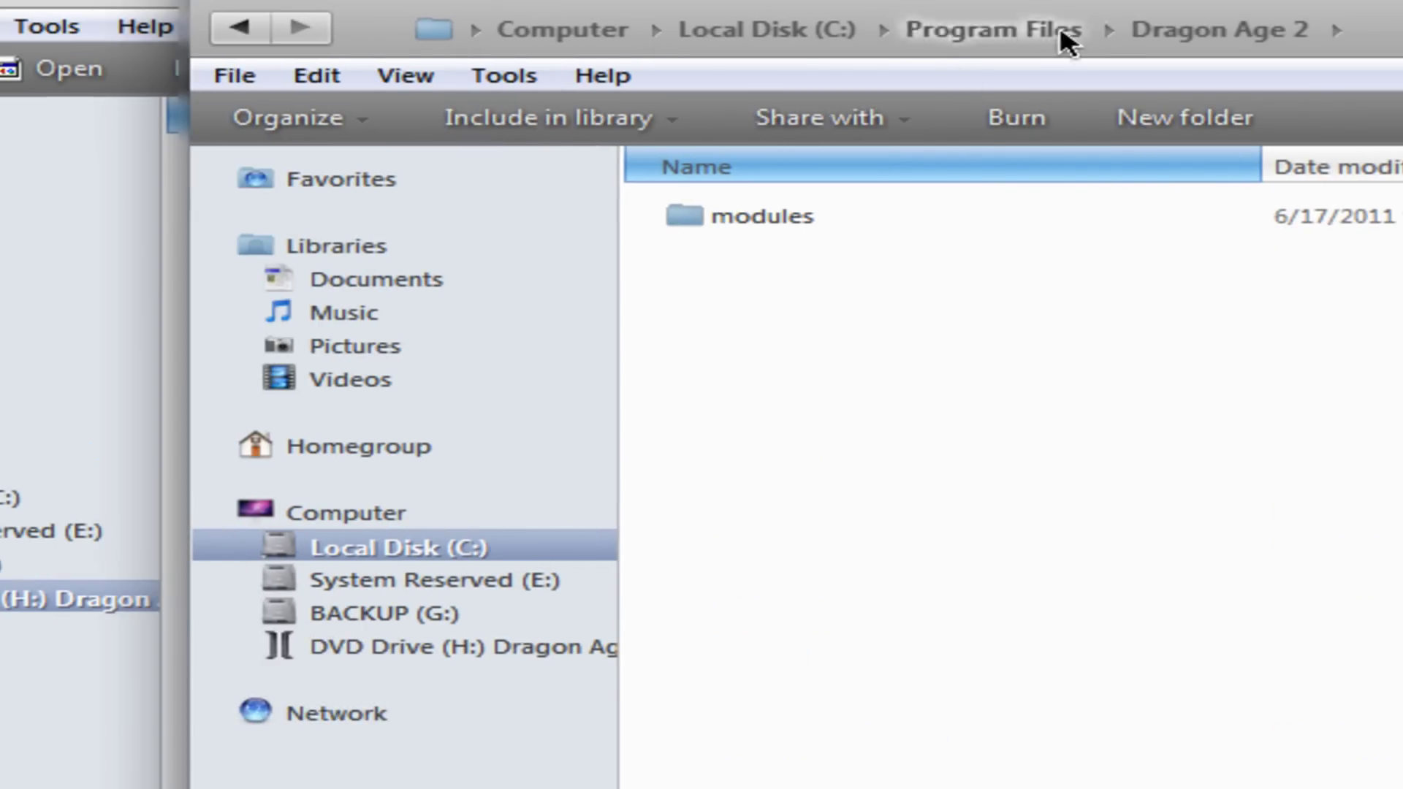
pyautogui.click(882, 30)
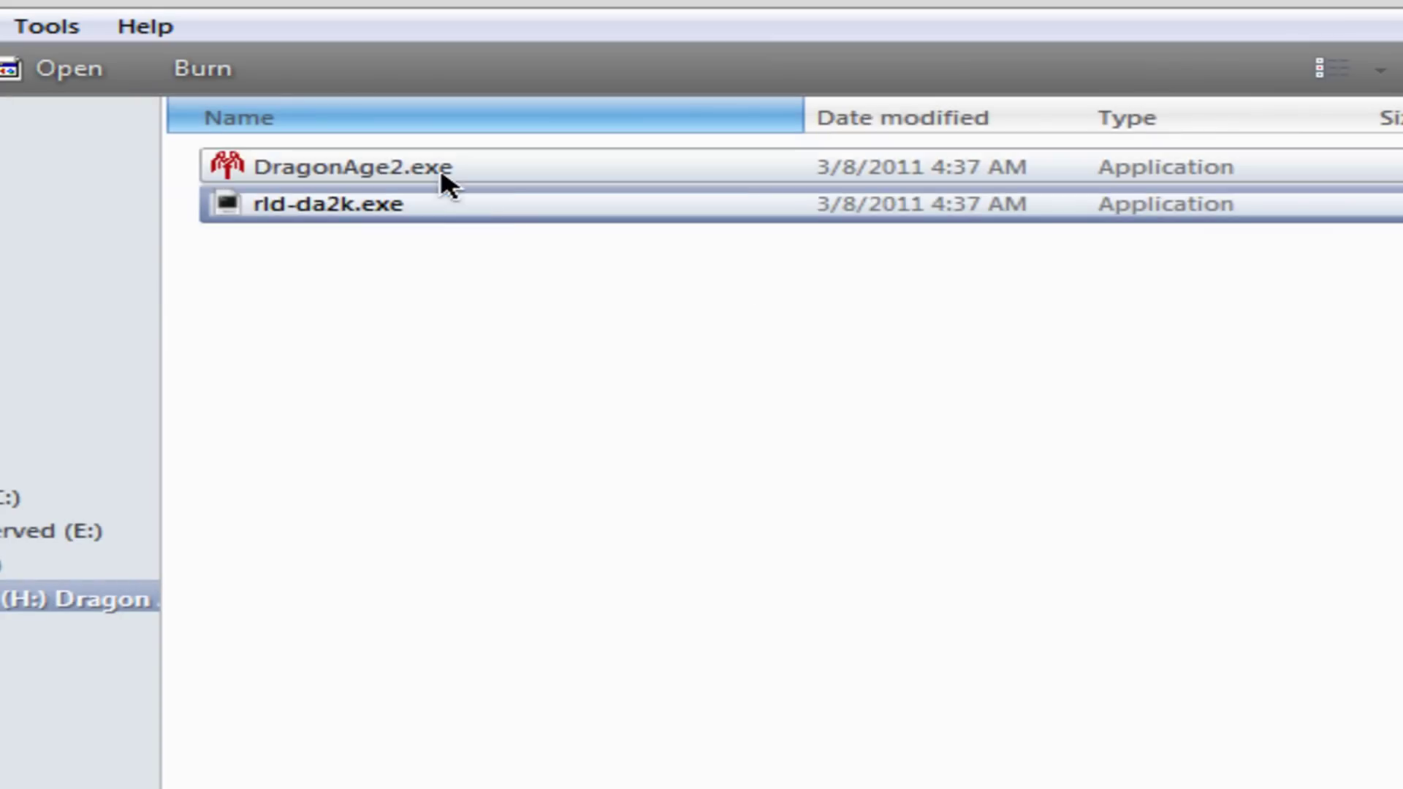
pyautogui.click(444, 175)
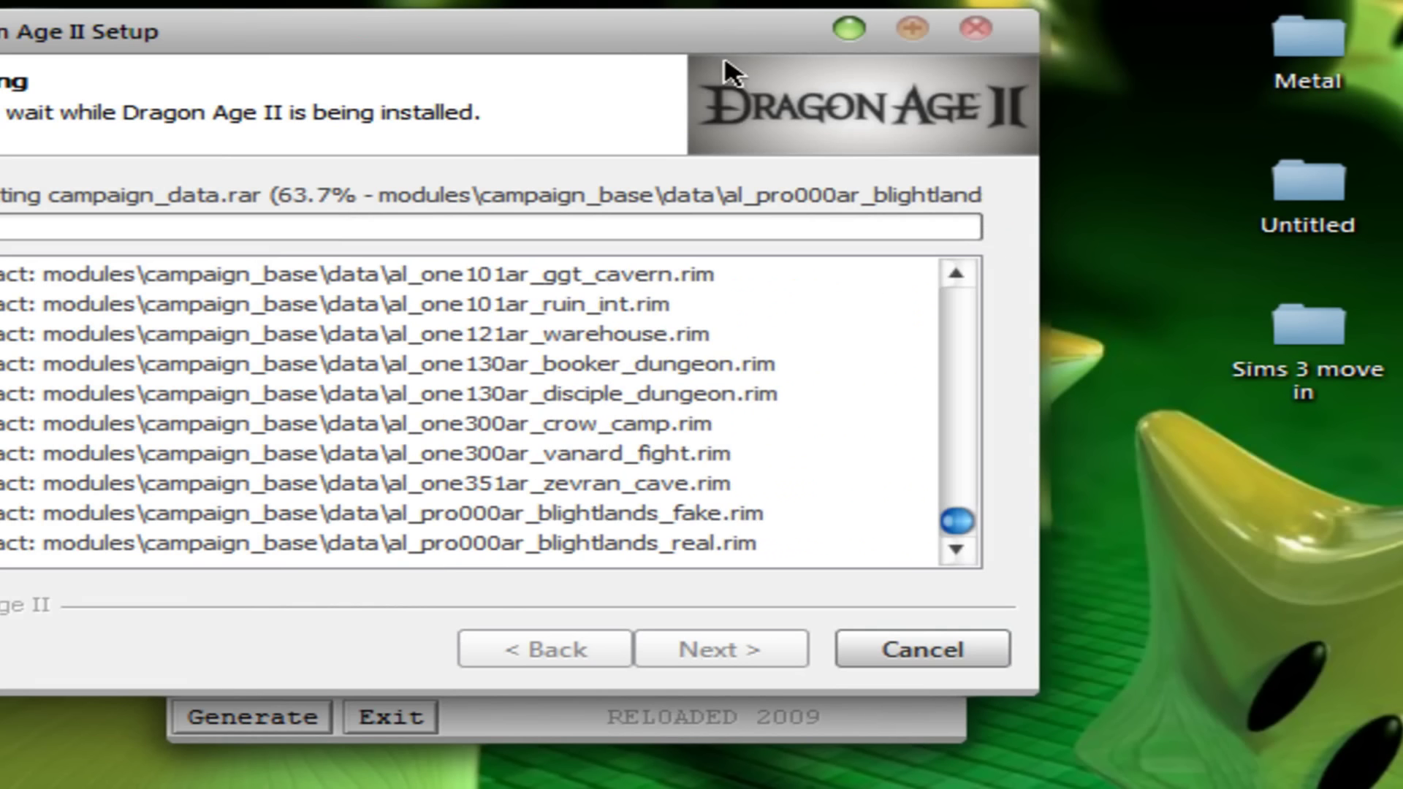
# Move the Setup window around while campaign_data.rar extraction climbs to 74%
pyautogui.moveTo(472, 15); pyautogui.dragTo(685, 126)
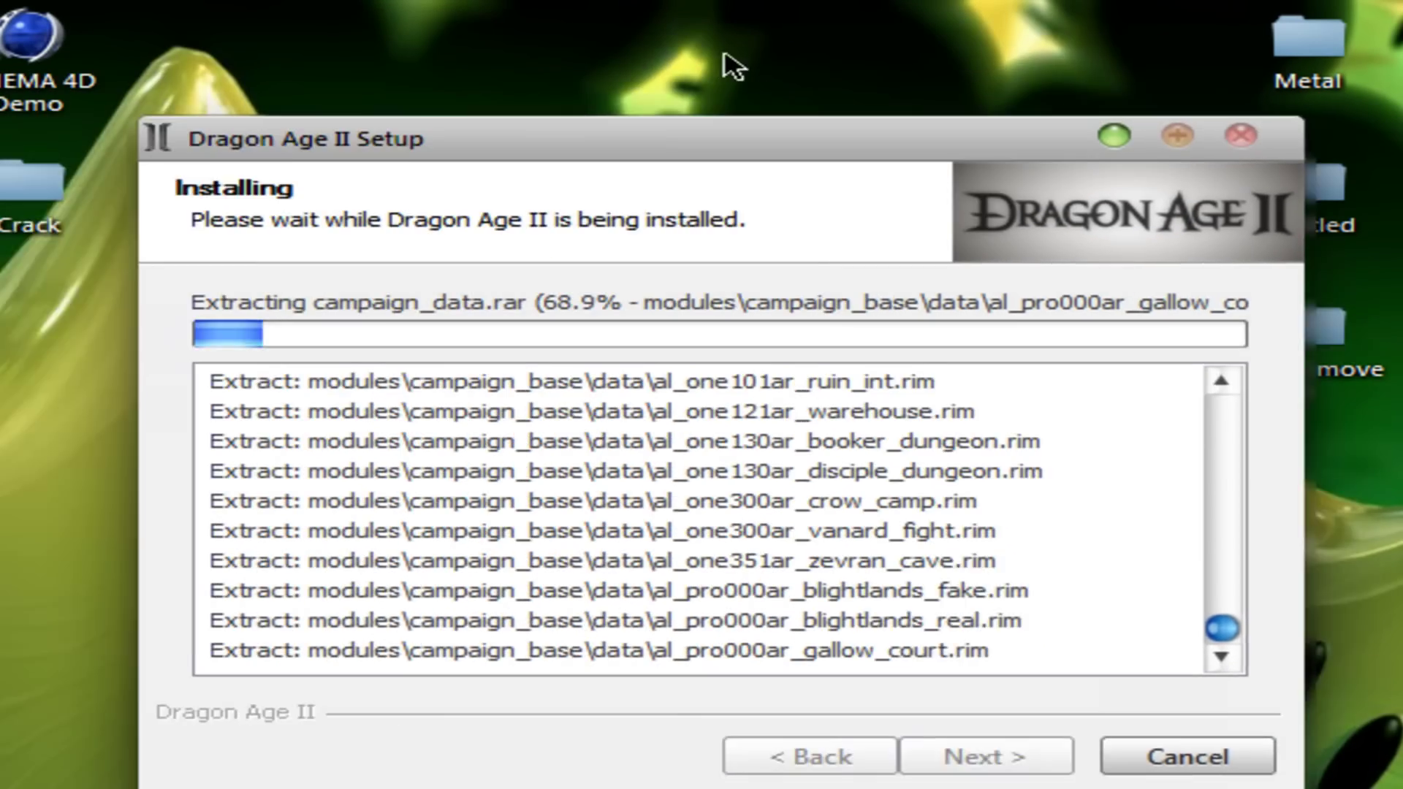
pyautogui.moveTo(732, 64); pyautogui.dragTo(575, 44)
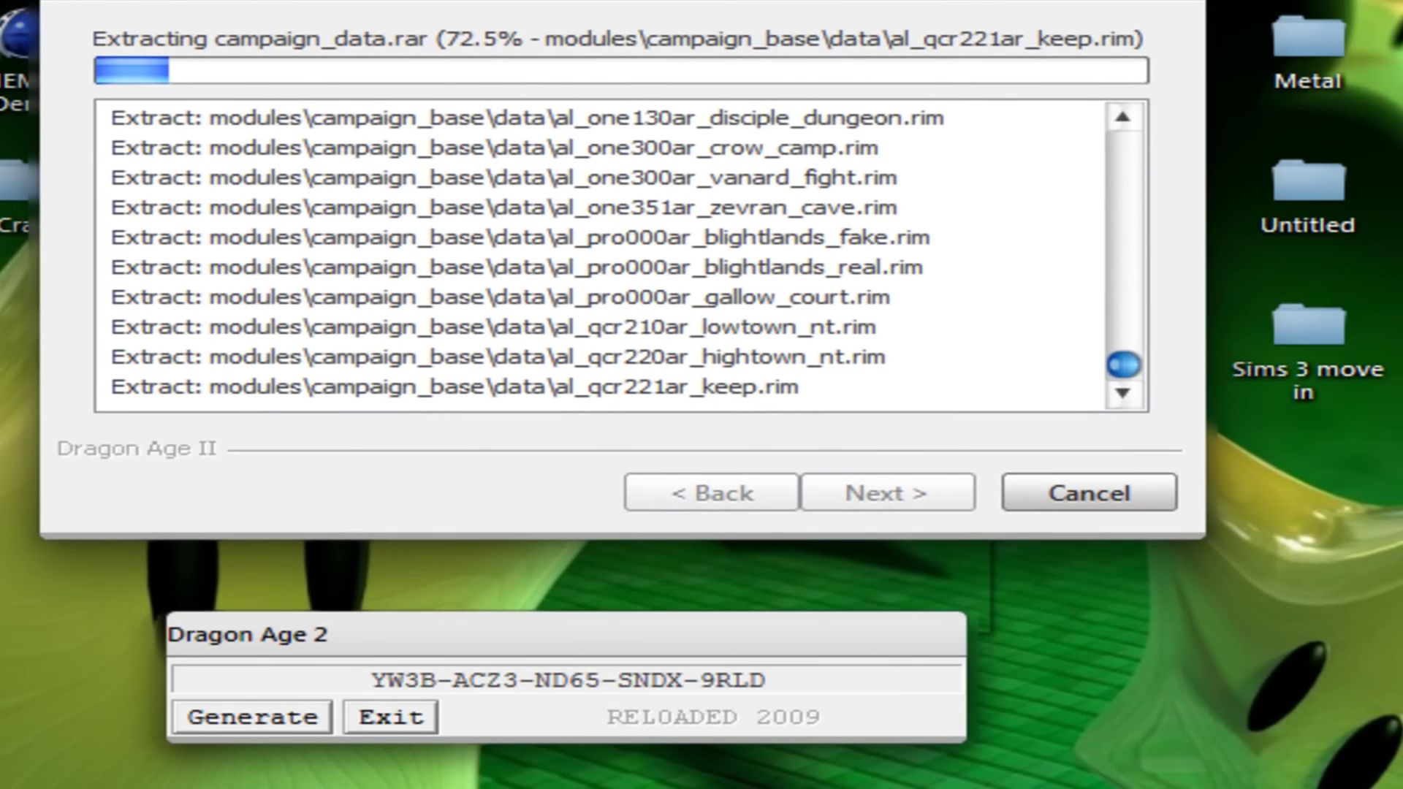
pyautogui.moveTo(635, 2); pyautogui.dragTo(678, 104)
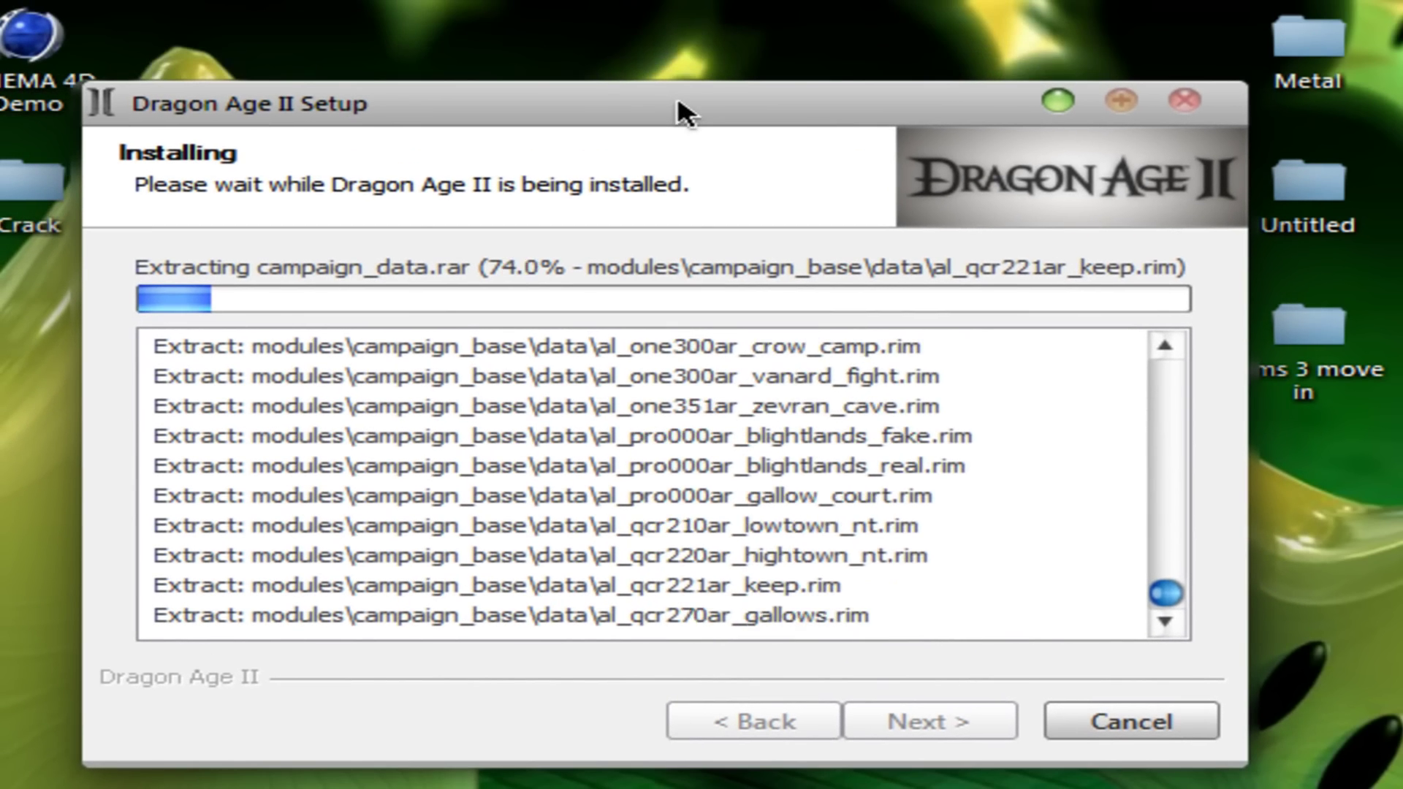